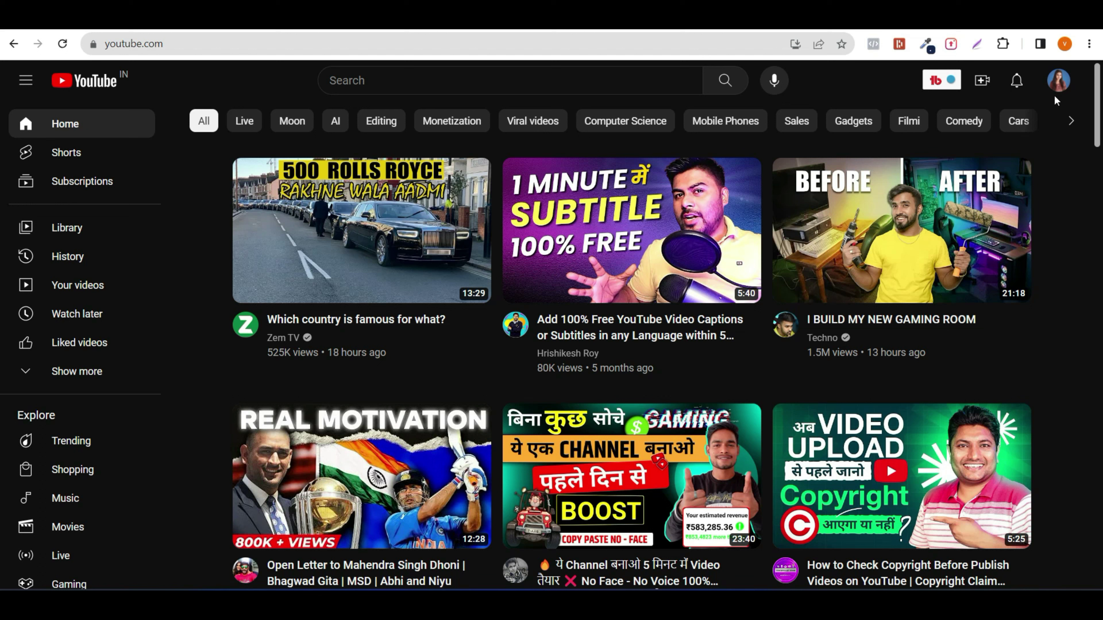
Go to YouTube Studio from the profile avatar's account menu
click(1060, 89)
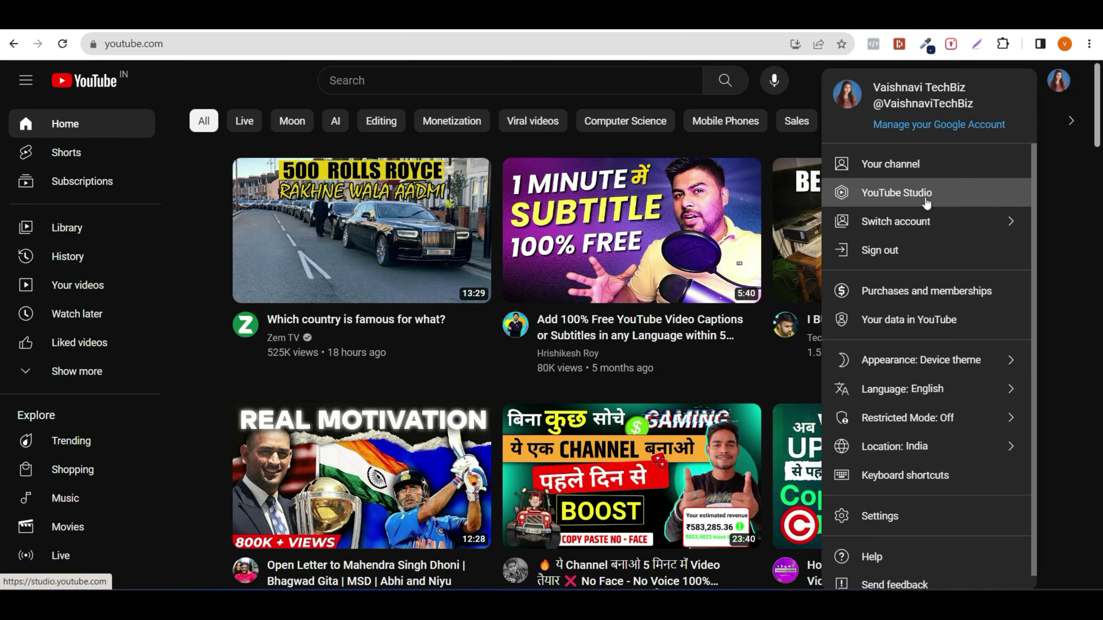
click(926, 201)
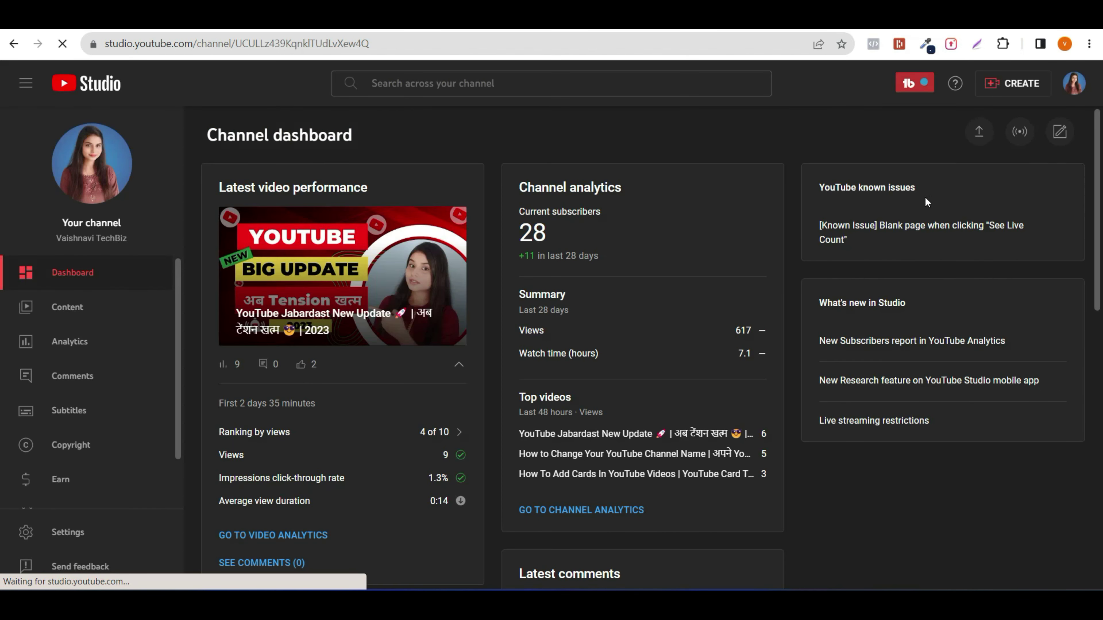
Show the Content videos list and scroll to the 'How To Use Self Timer - DSLR Timer' row
click(96, 313)
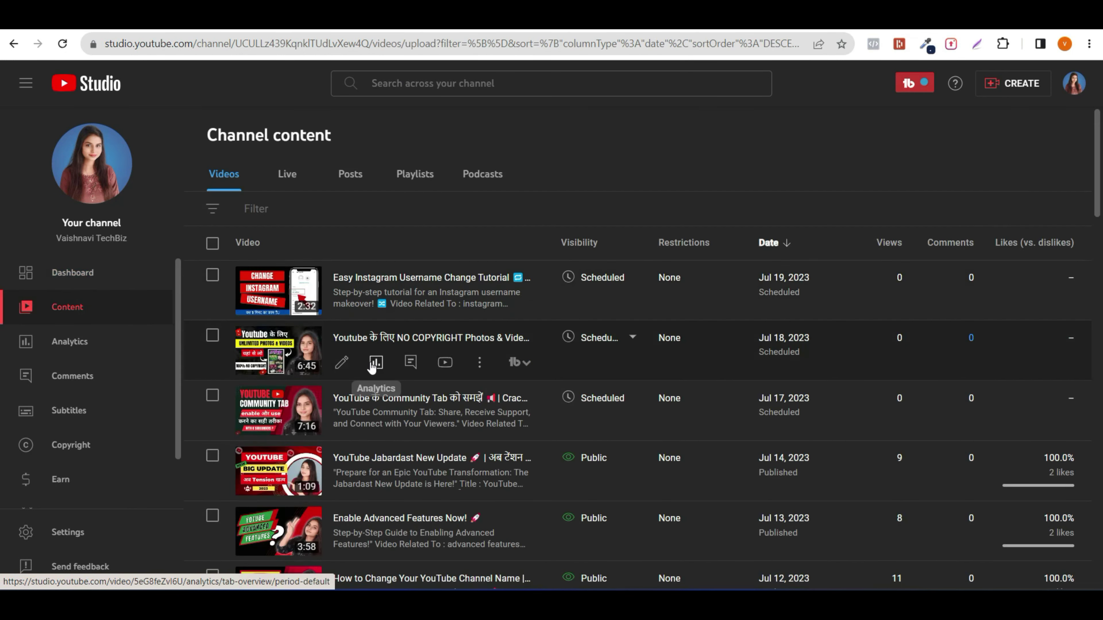
scroll(361, 361, down, 15)
scroll(371, 367, up, 6)
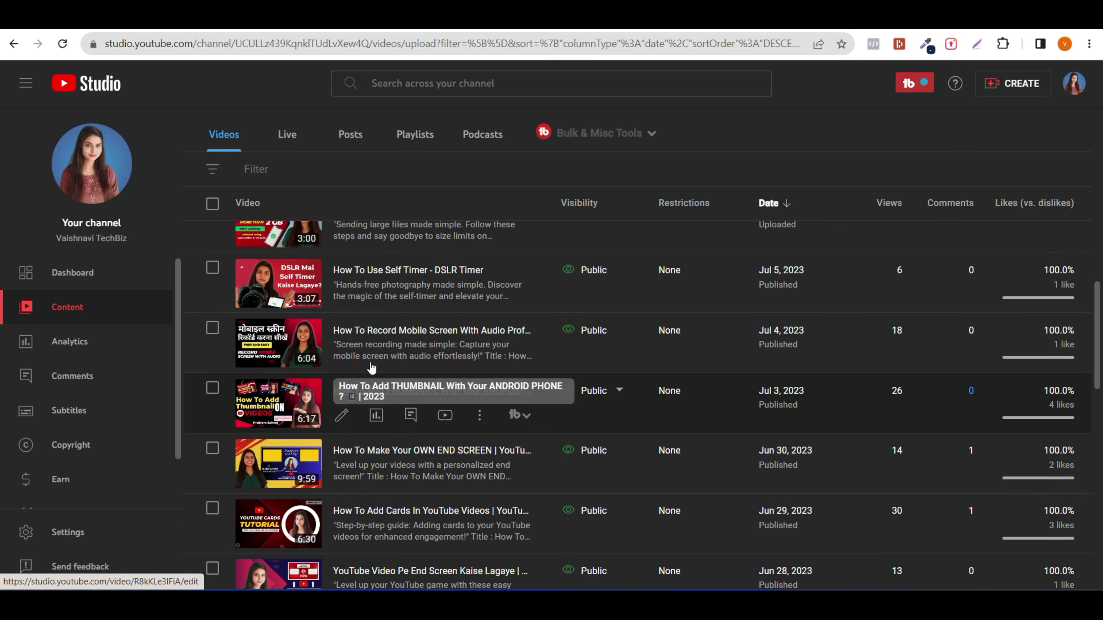
scroll(371, 367, up, 2)
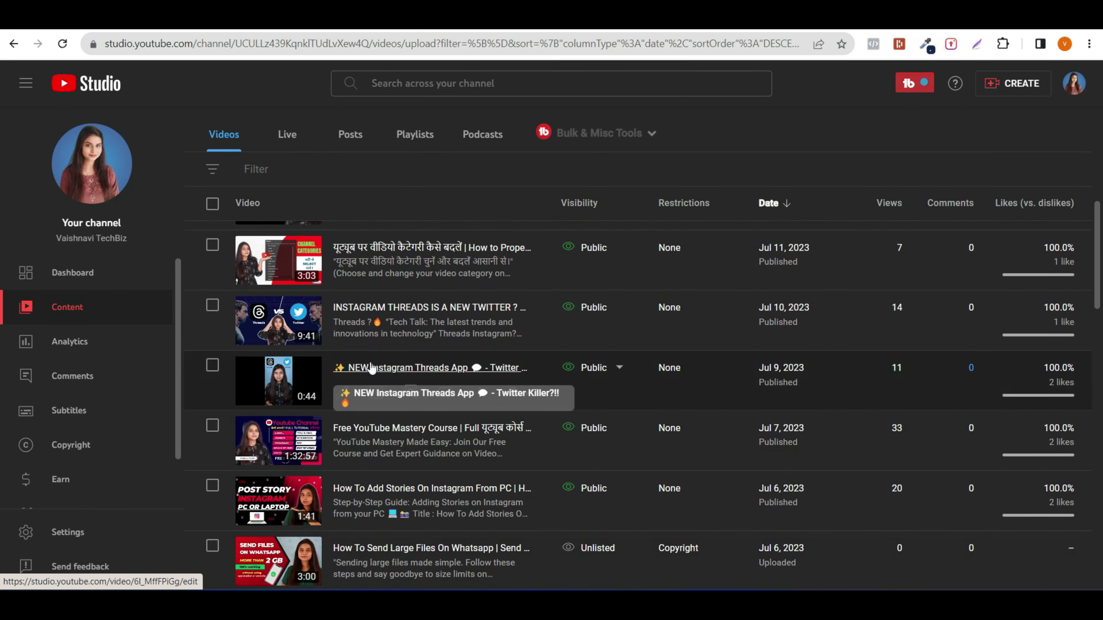
scroll(371, 367, up, 2)
scroll(371, 367, down, 1)
scroll(371, 367, down, 4)
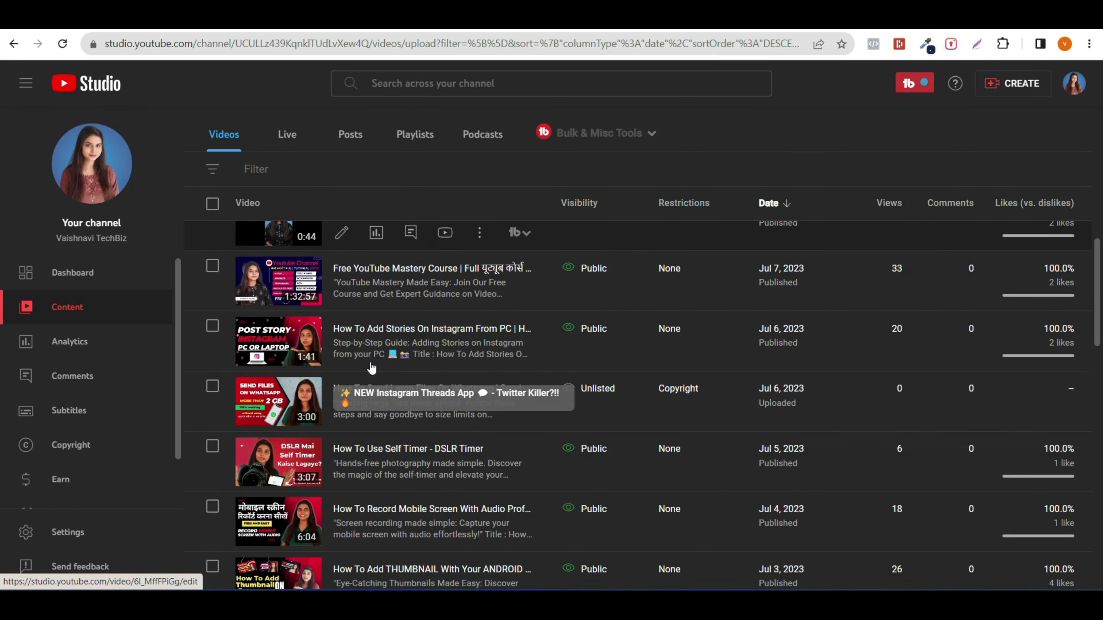
scroll(372, 367, down, 3)
scroll(372, 367, down, 1)
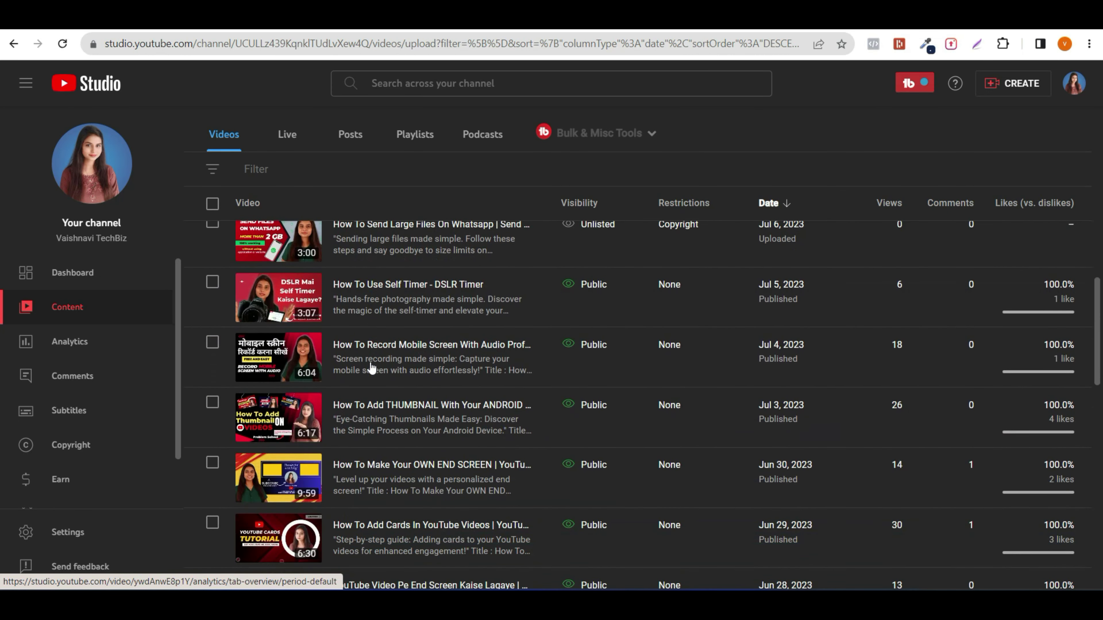
Open 'How To Use Self Timer - DSLR Timer' details and scroll to Language and captions certification
click(359, 281)
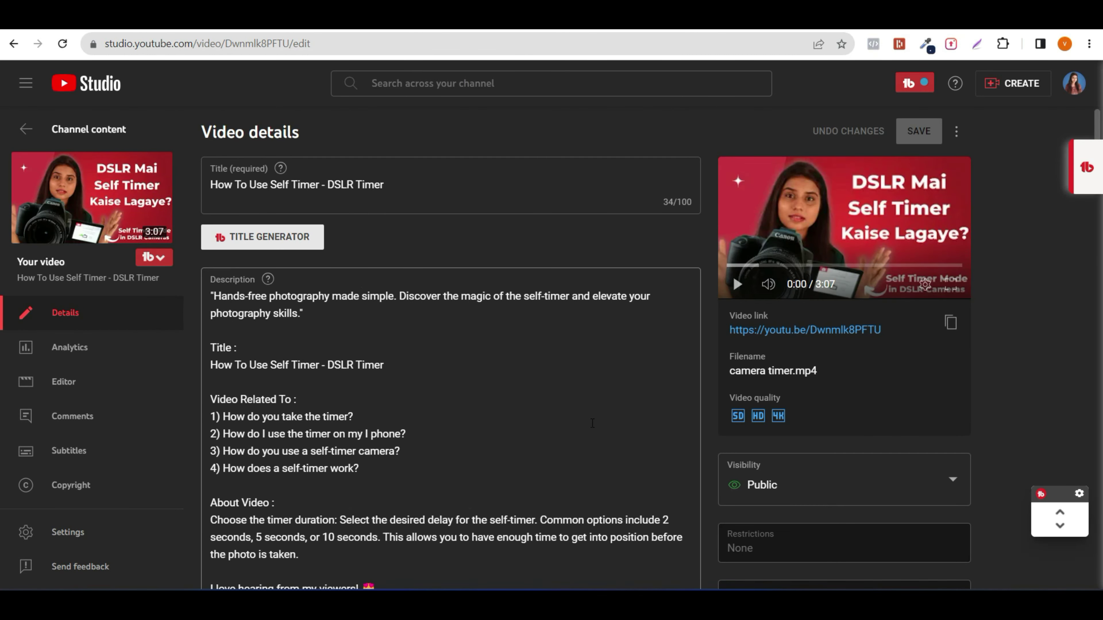
scroll(592, 423, down, 20)
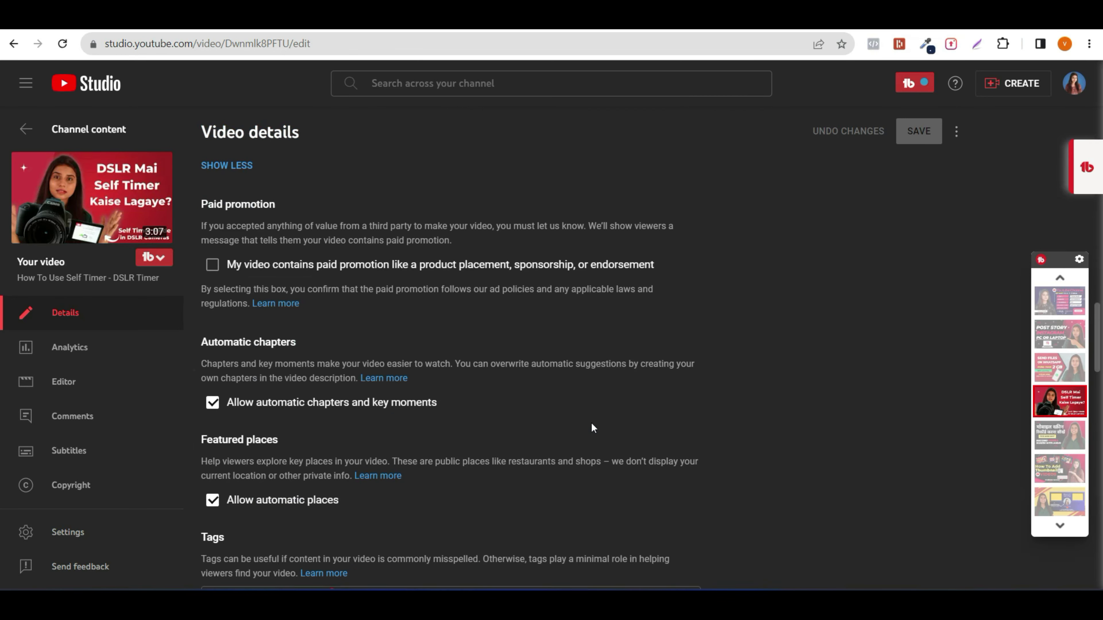
scroll(591, 424, up, 10)
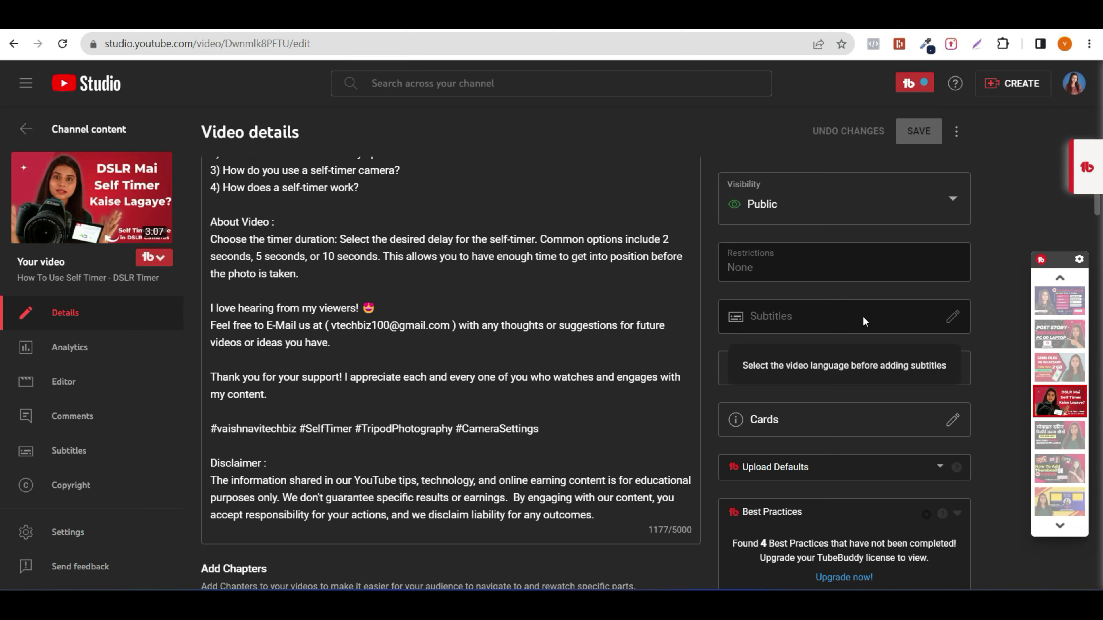
scroll(598, 391, down, 8)
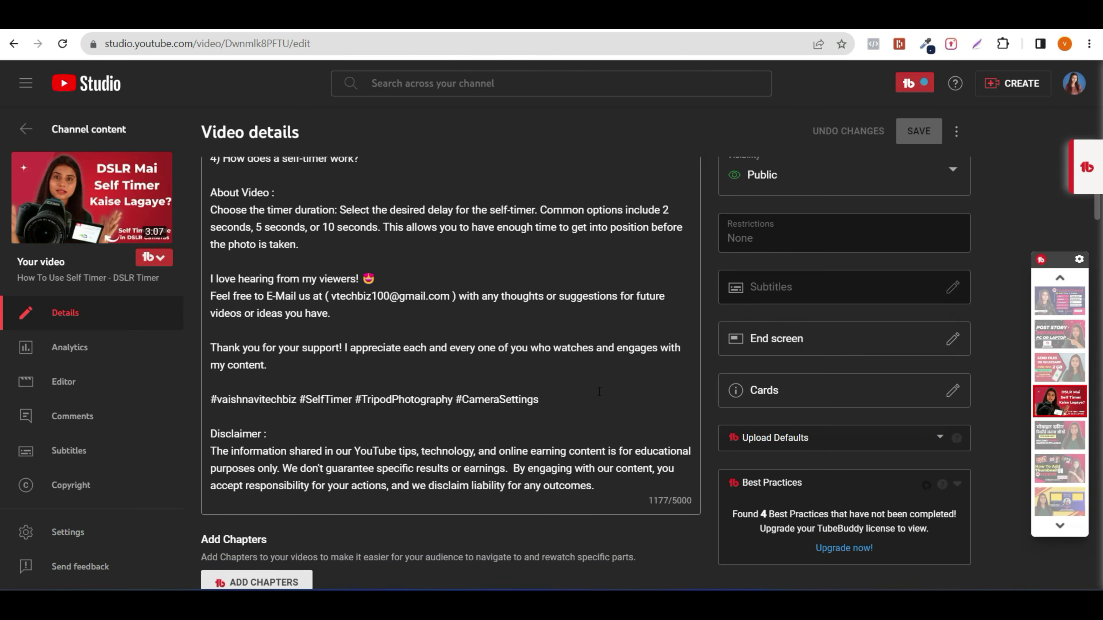
scroll(598, 393, down, 2)
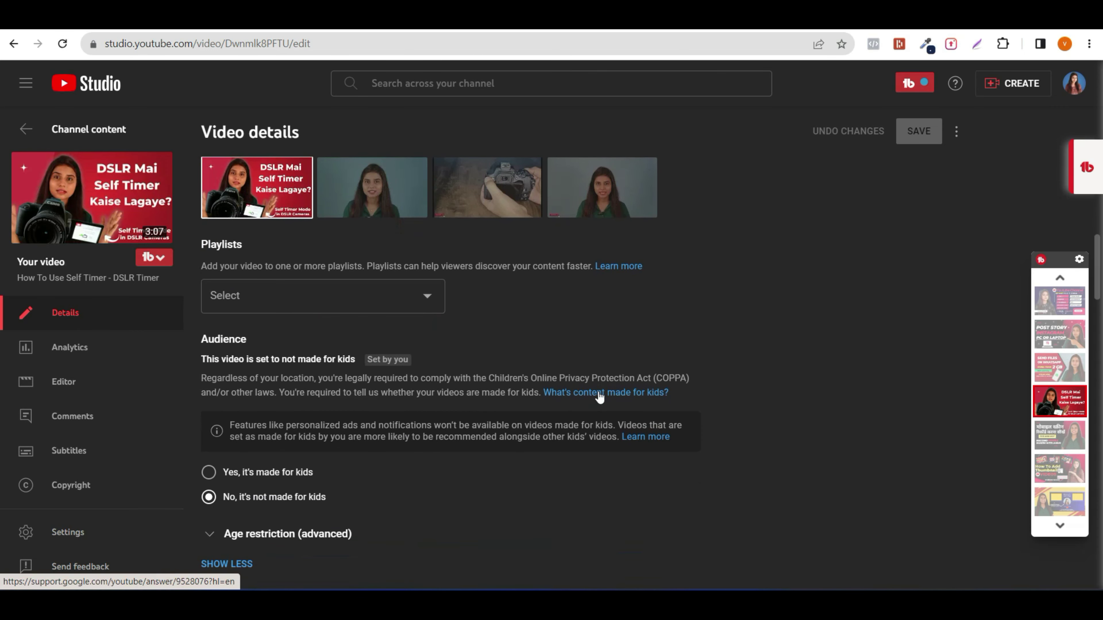
scroll(598, 393, down, 5)
scroll(599, 397, down, 4)
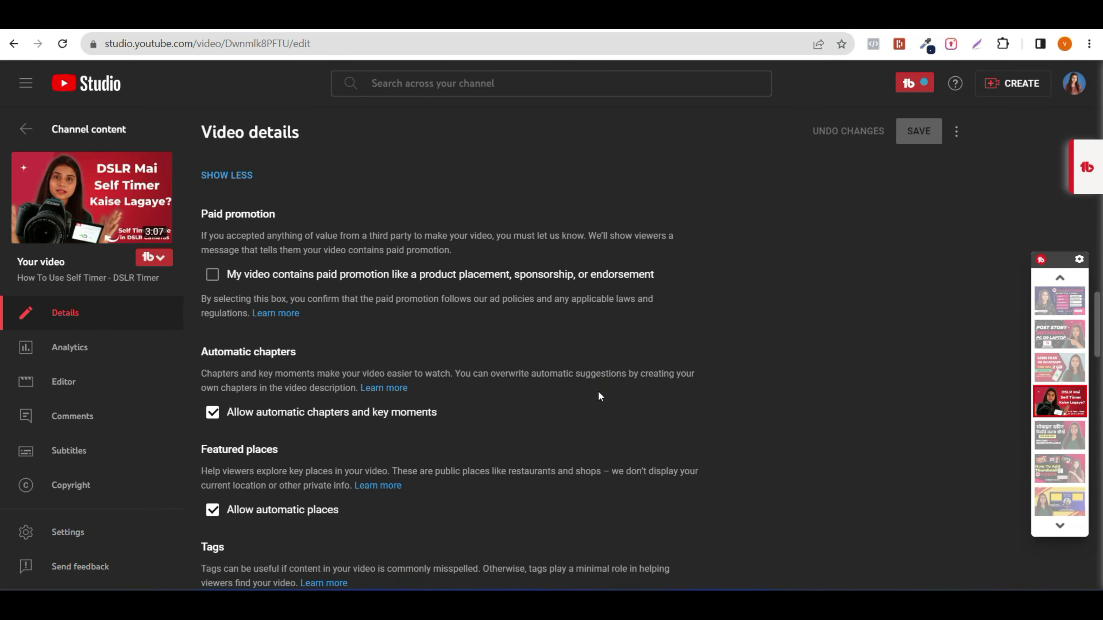
scroll(598, 393, down, 10)
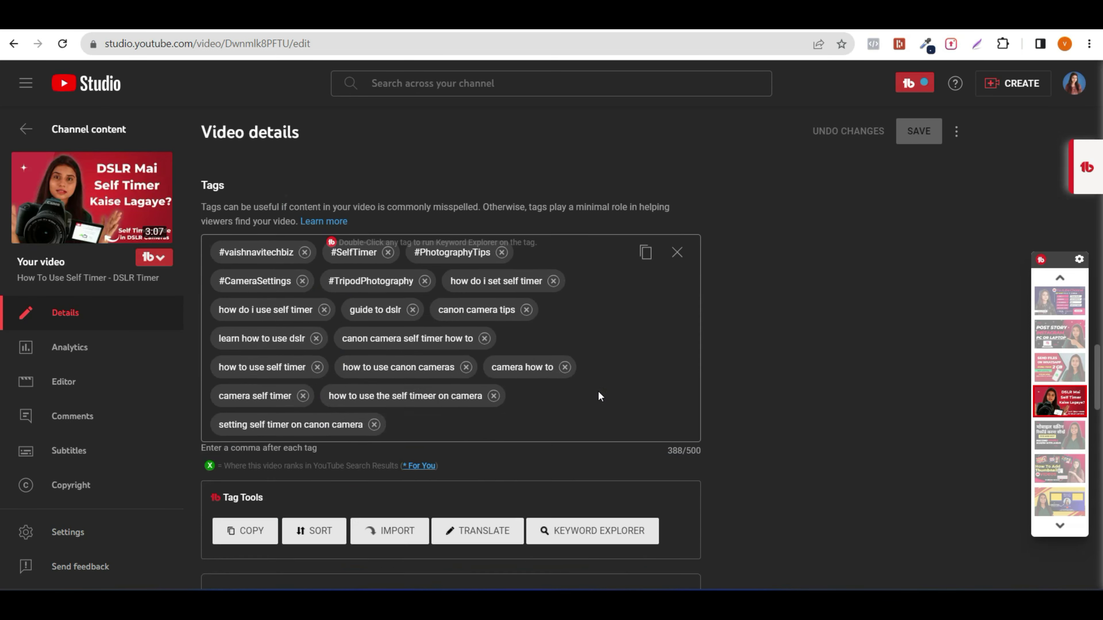
scroll(598, 391, down, 6)
scroll(598, 391, up, 2)
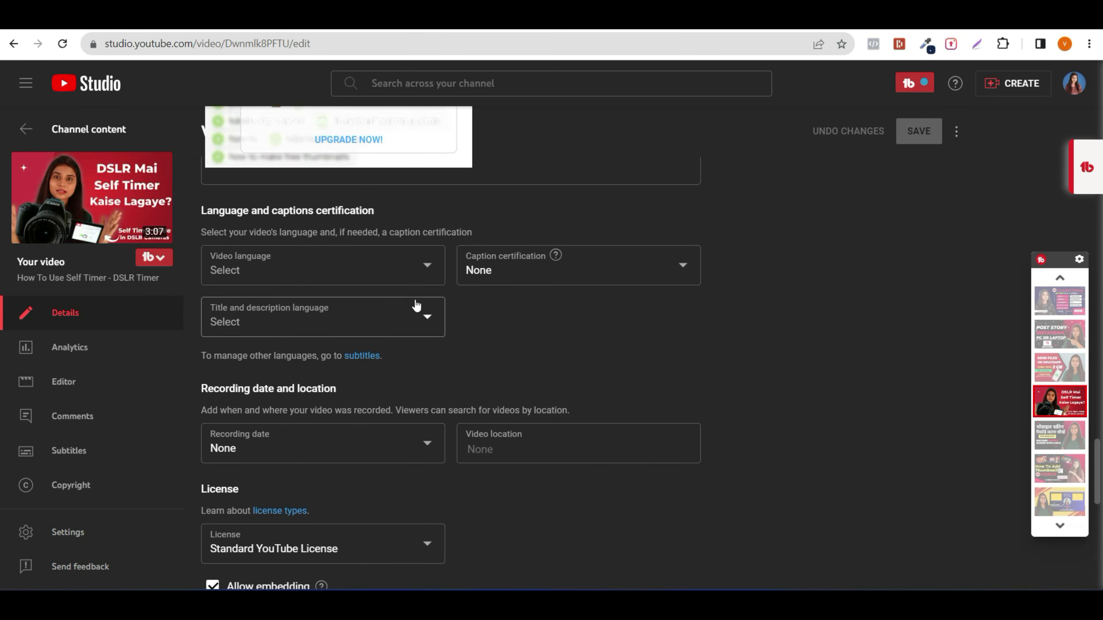
Choose Hindi in the Video language dropdown and save the video details
click(353, 277)
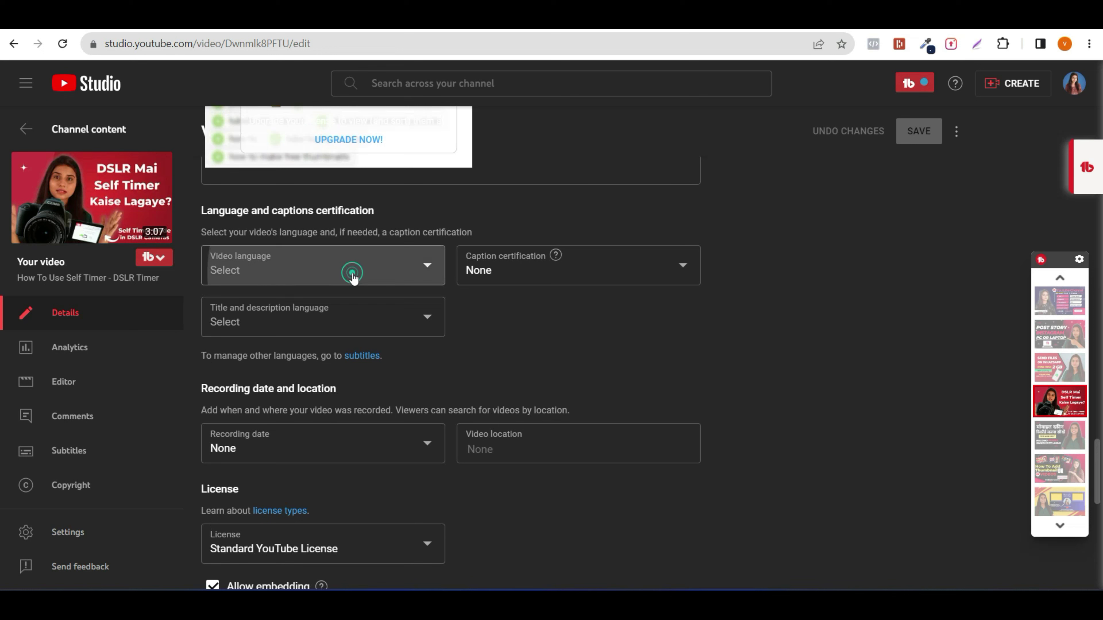
scroll(285, 481, down, 9)
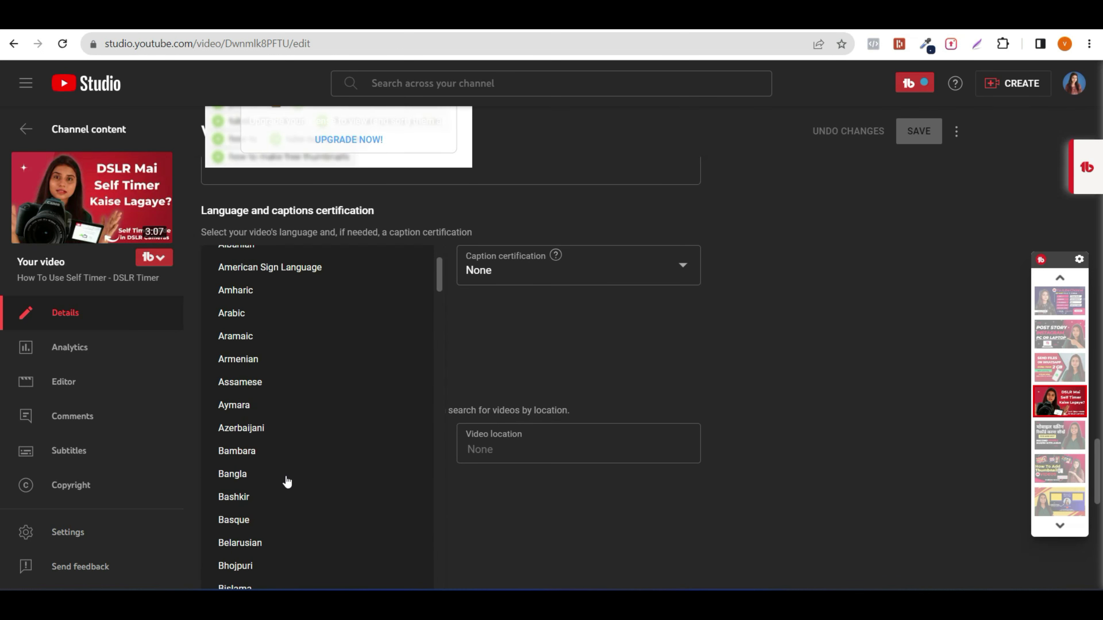
scroll(287, 482, down, 5)
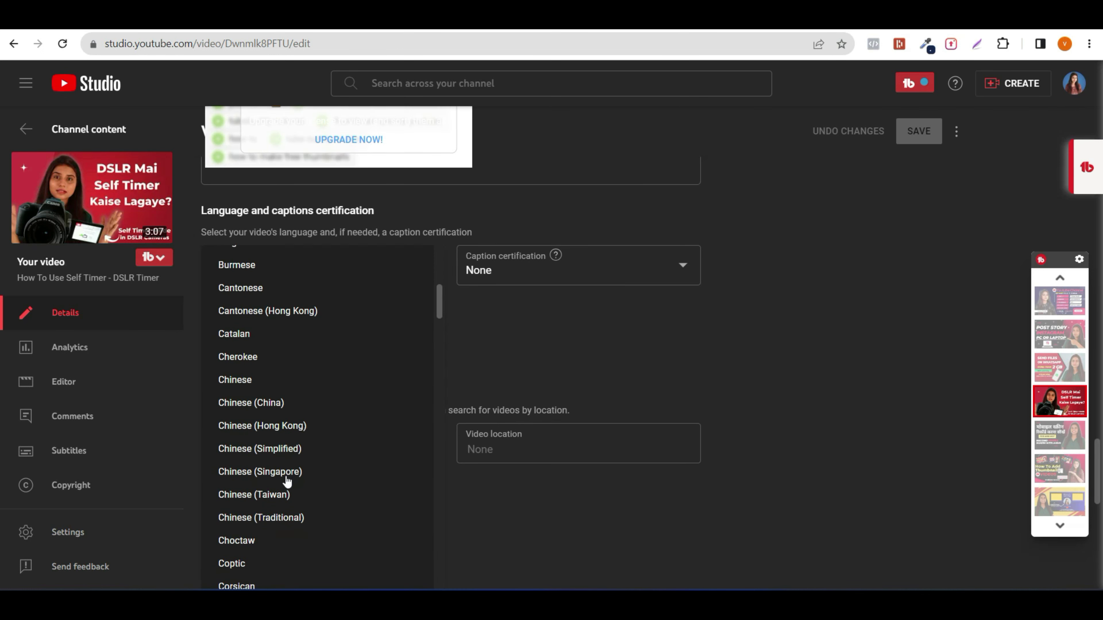
scroll(287, 482, down, 12)
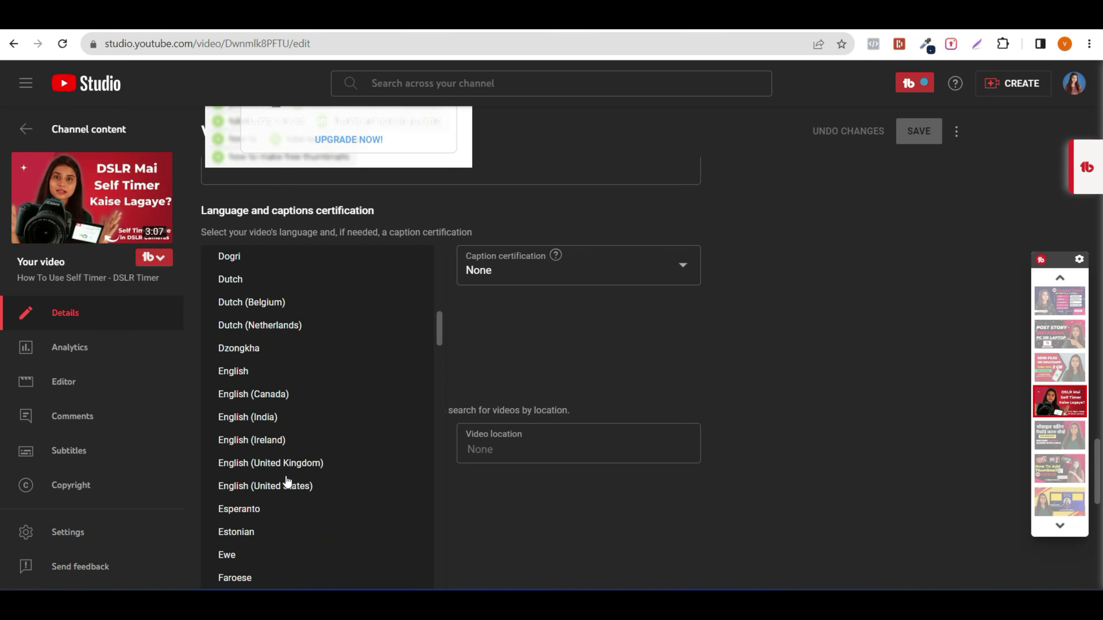
scroll(287, 482, down, 10)
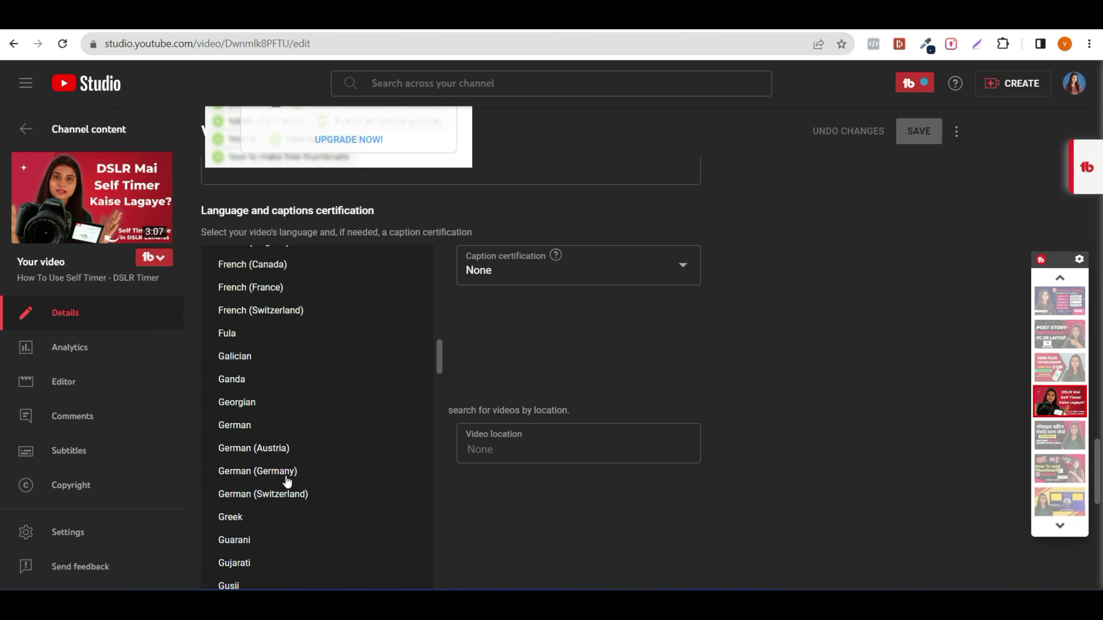
scroll(287, 482, down, 10)
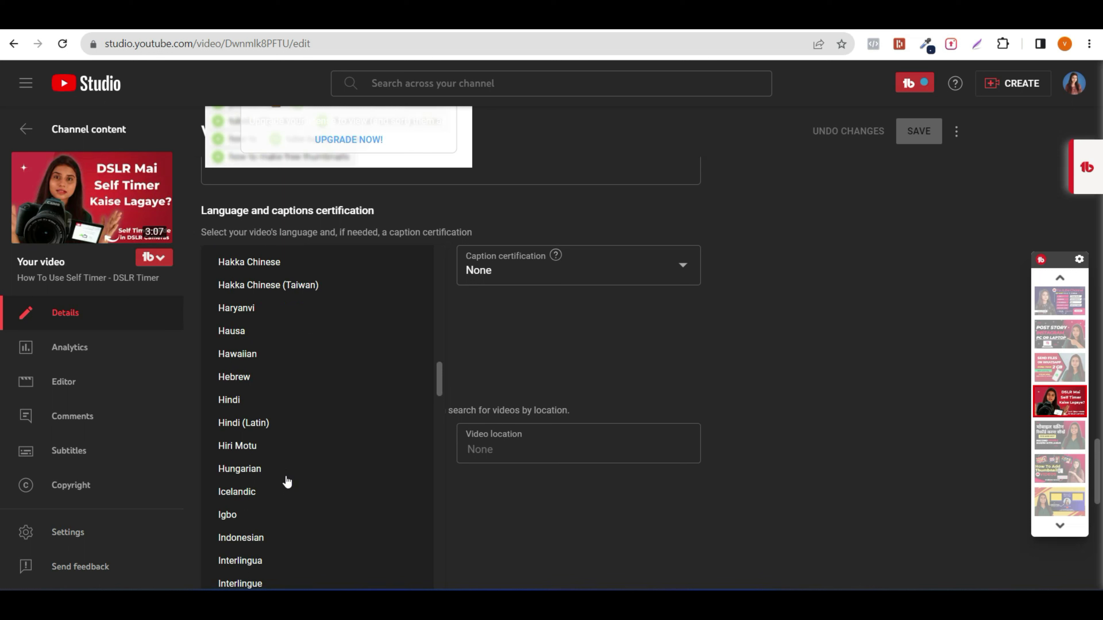
click(255, 405)
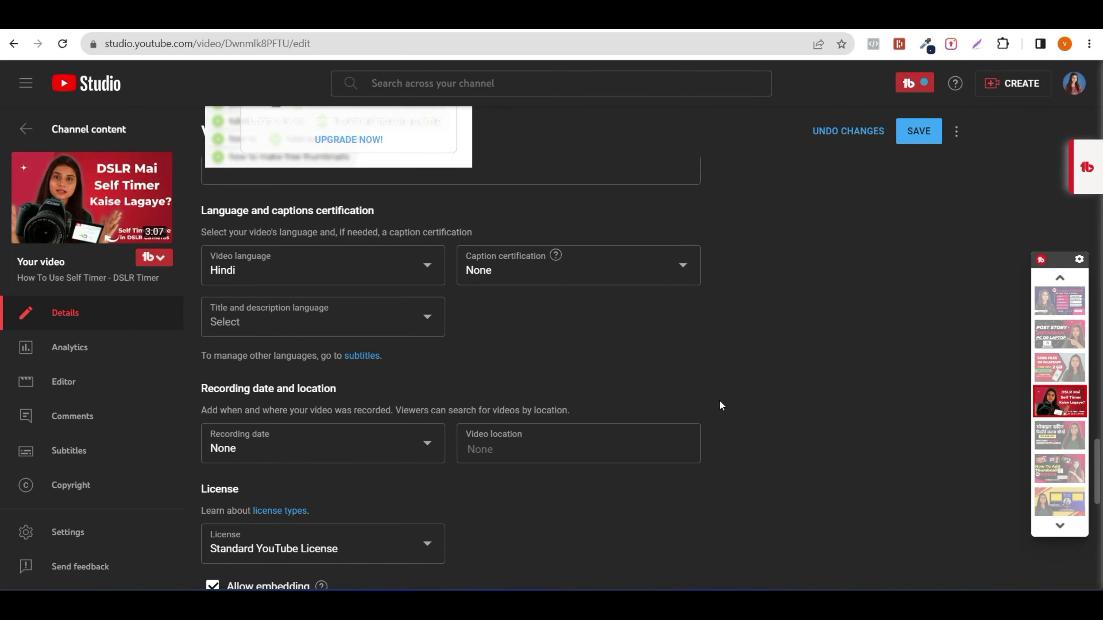
click(919, 140)
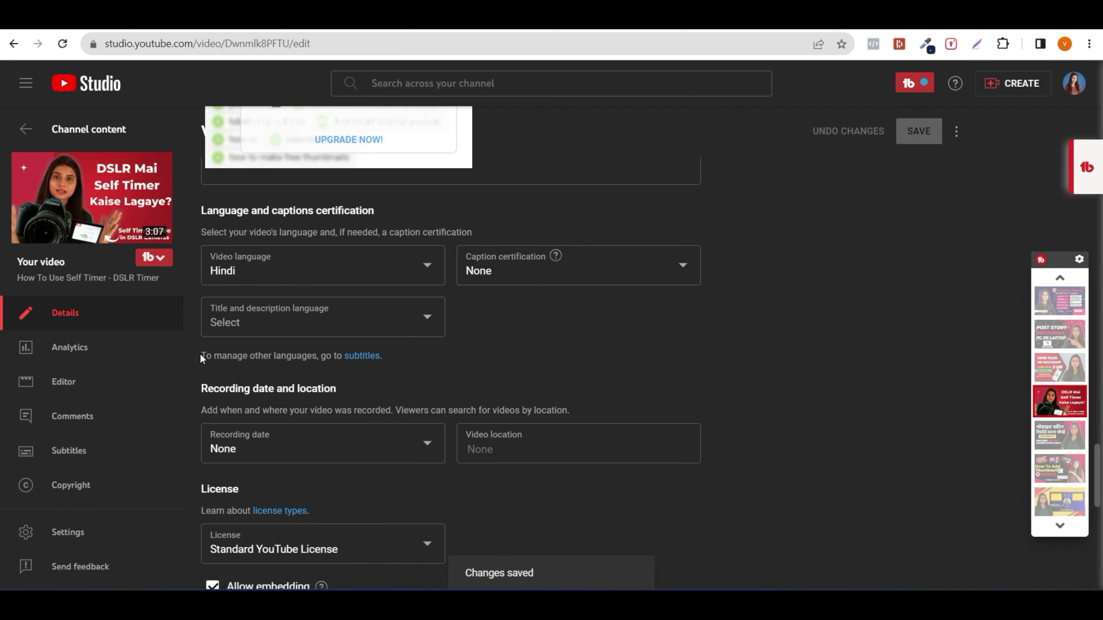
scroll(534, 320, up, 12)
scroll(533, 314, up, 12)
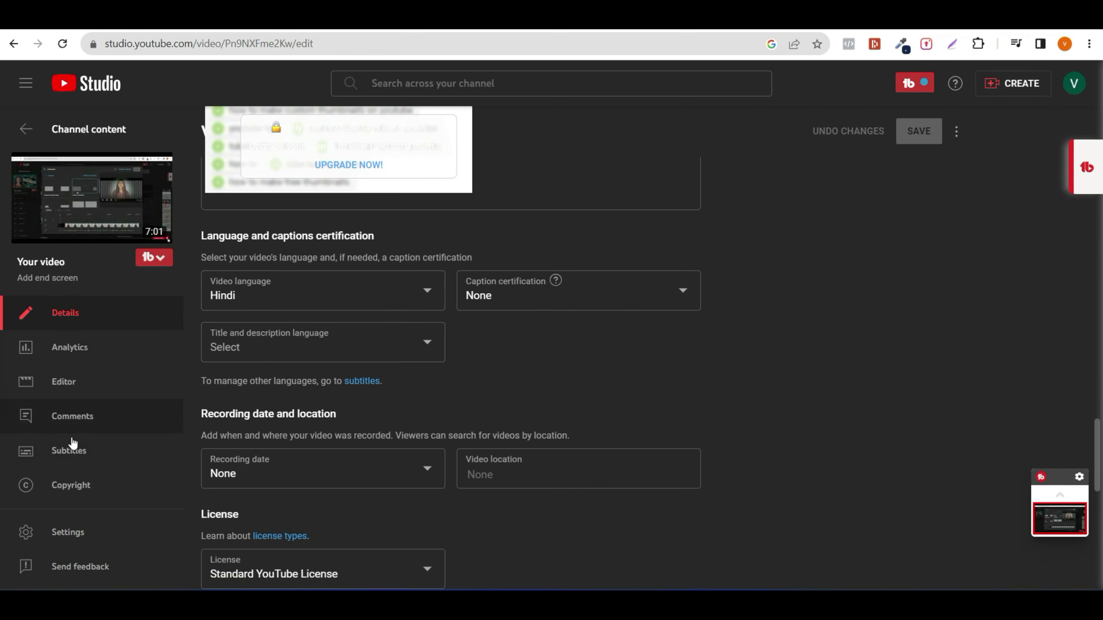
On the video's Subtitles page, add English as a new subtitle language
click(72, 455)
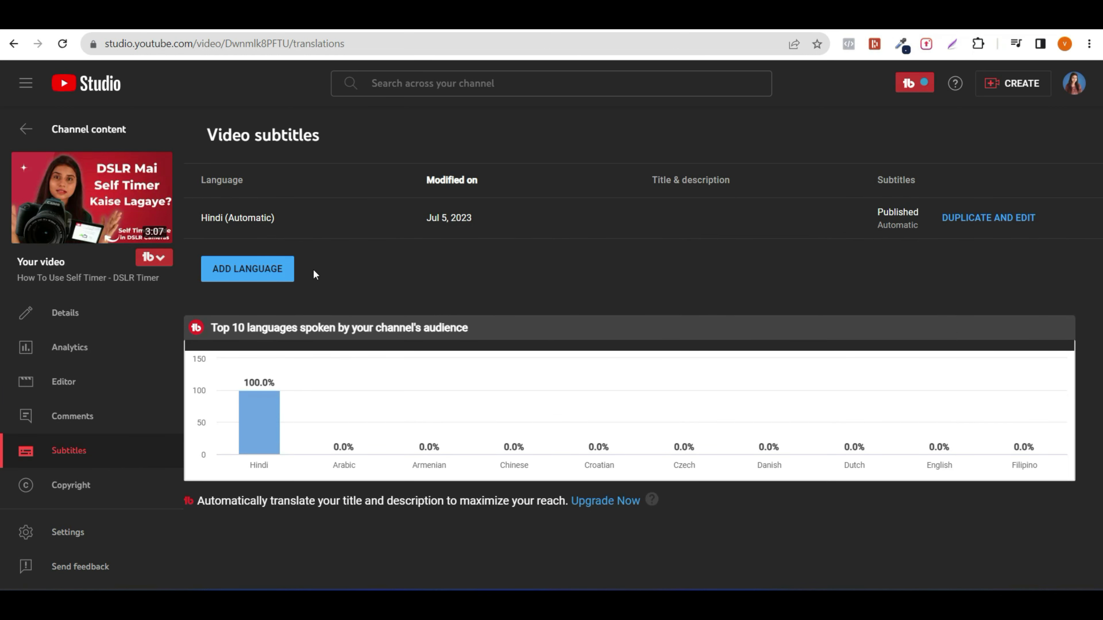
click(260, 273)
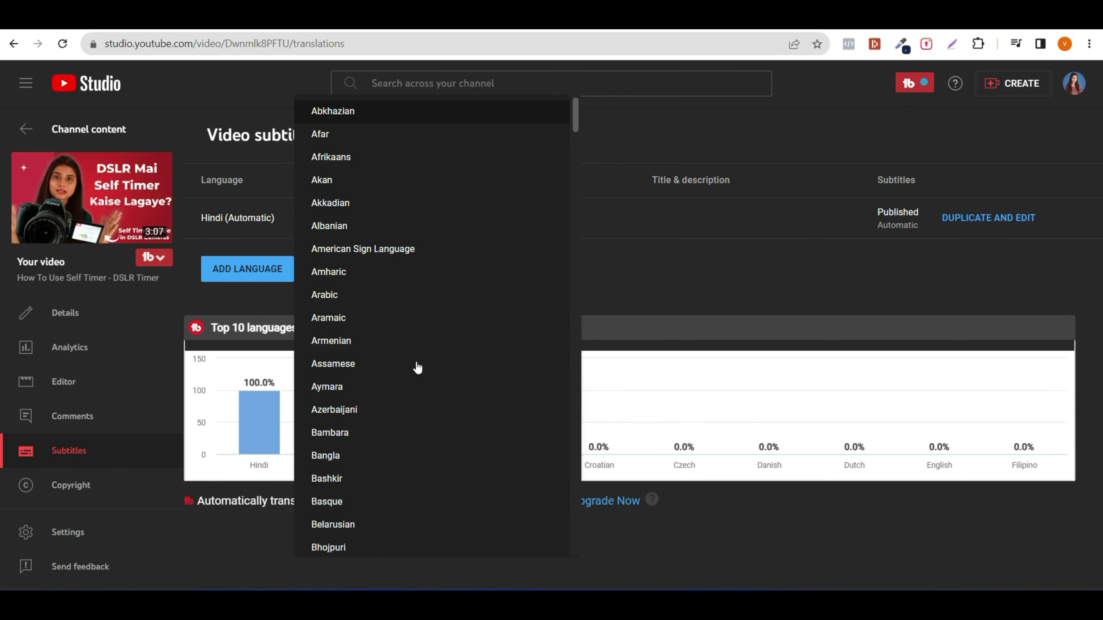
scroll(417, 368, down, 9)
scroll(417, 367, down, 13)
scroll(417, 368, down, 3)
scroll(419, 367, up, 2)
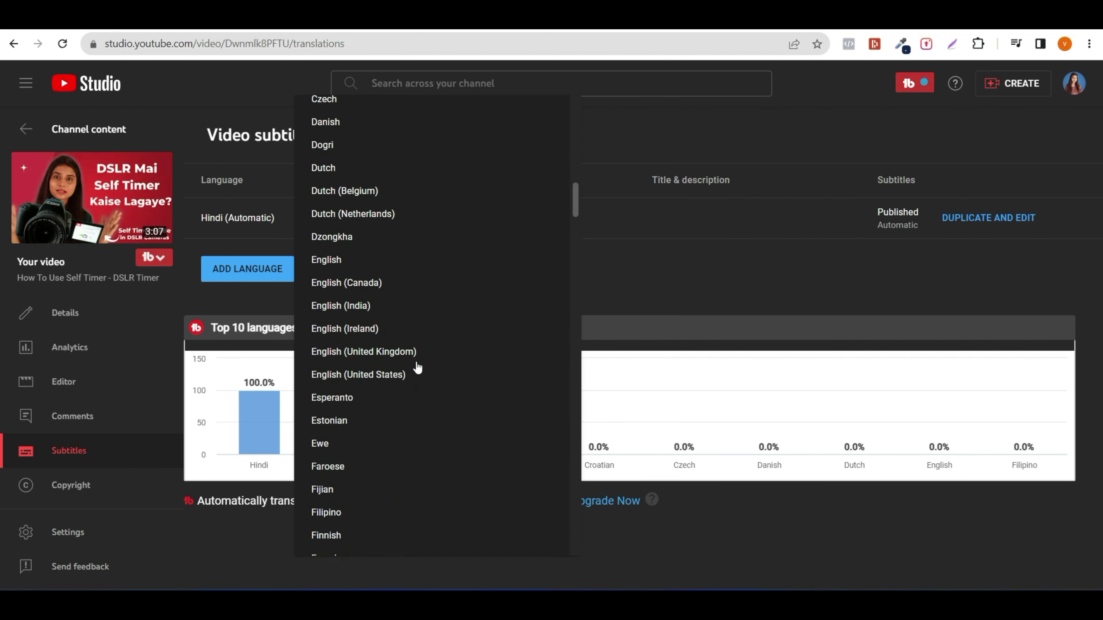
click(339, 260)
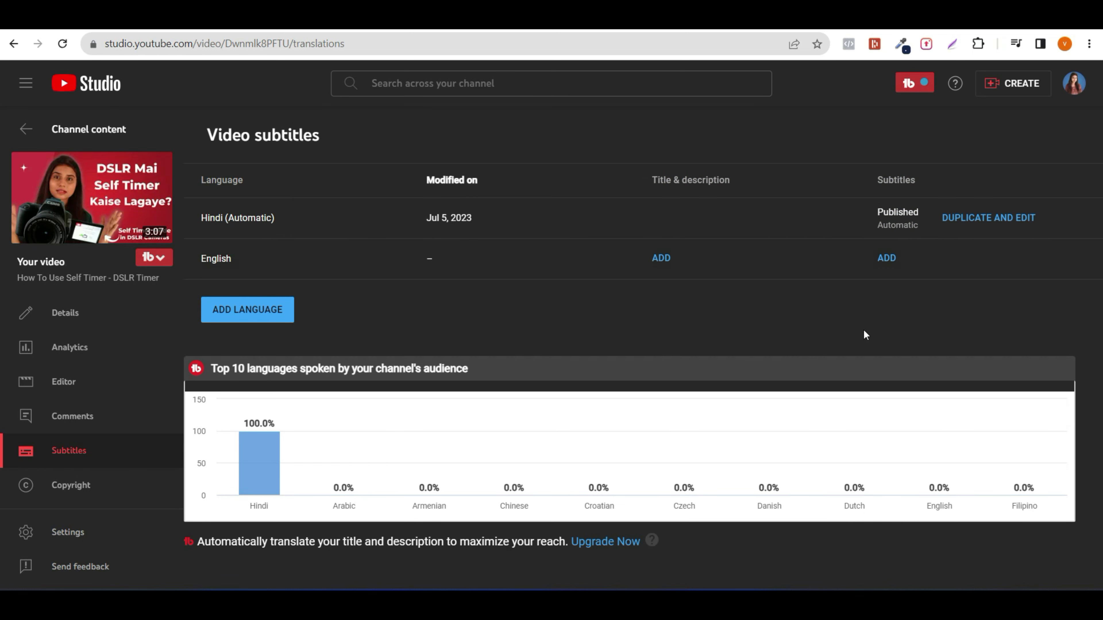
Open the English row's Subtitles editor to see the caption-adding options
click(886, 258)
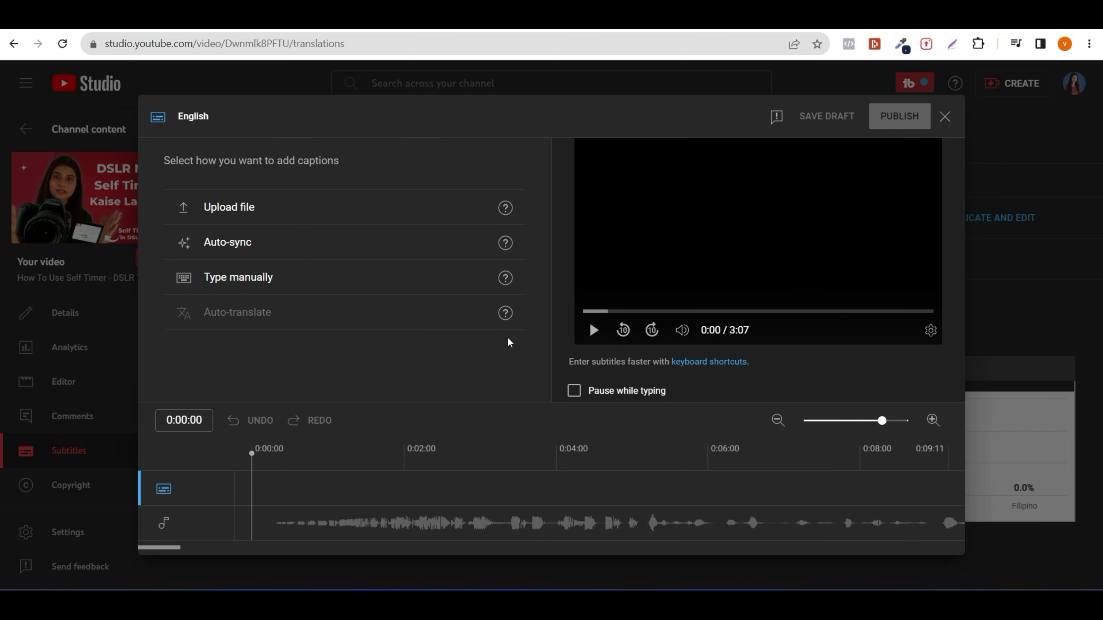
mouse_move(505, 314)
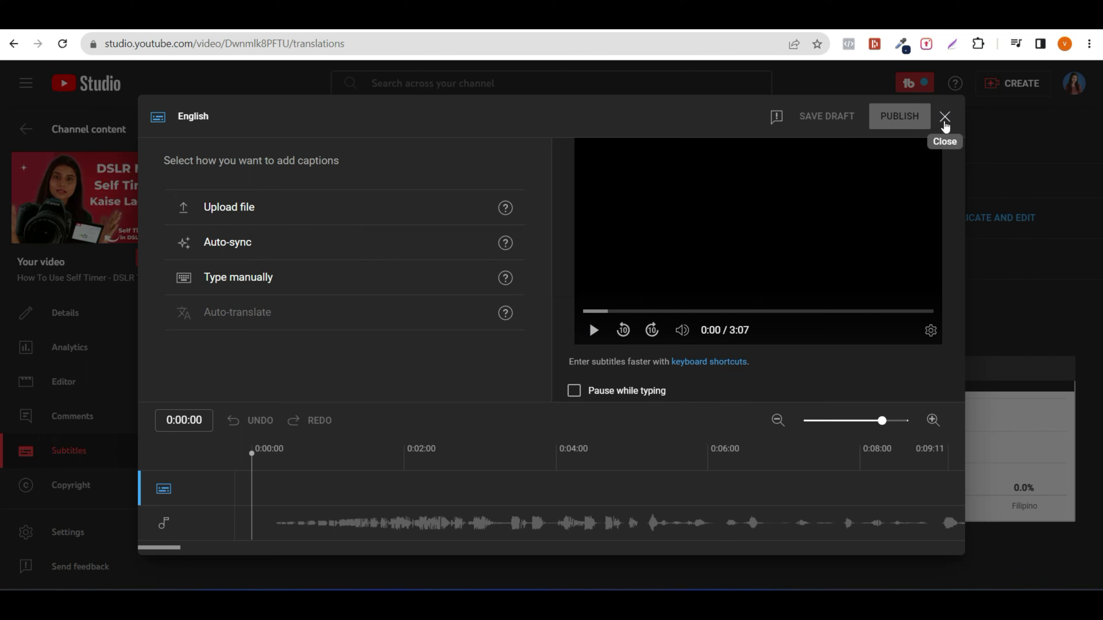
Duplicate and edit the Hindi (Automatic) captions, review them, and publish them as Hindi subtitles
click(945, 116)
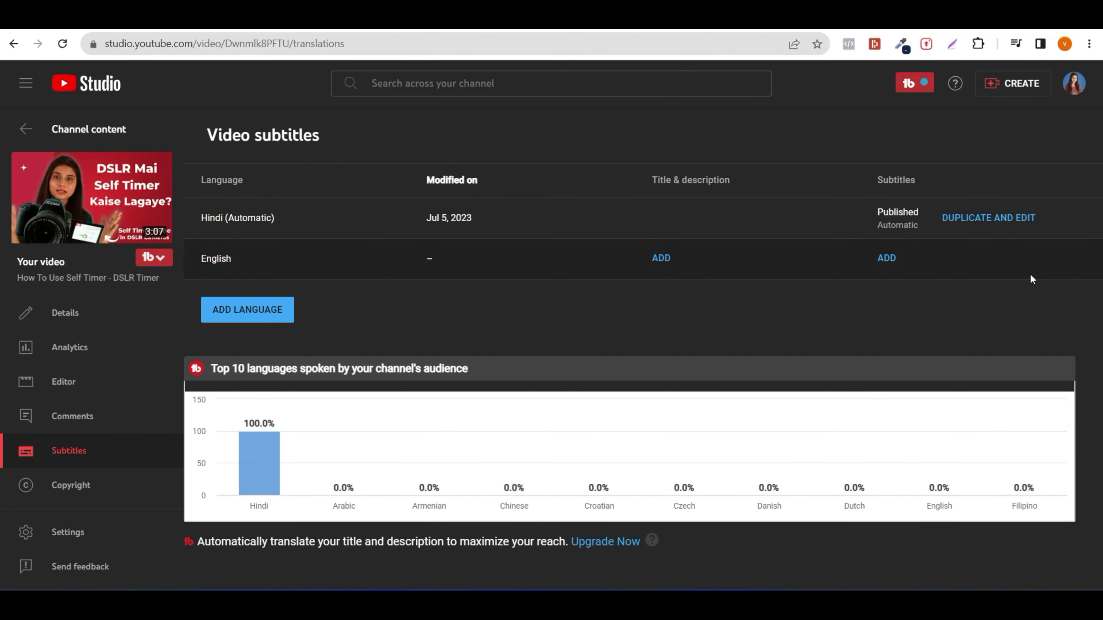
click(978, 226)
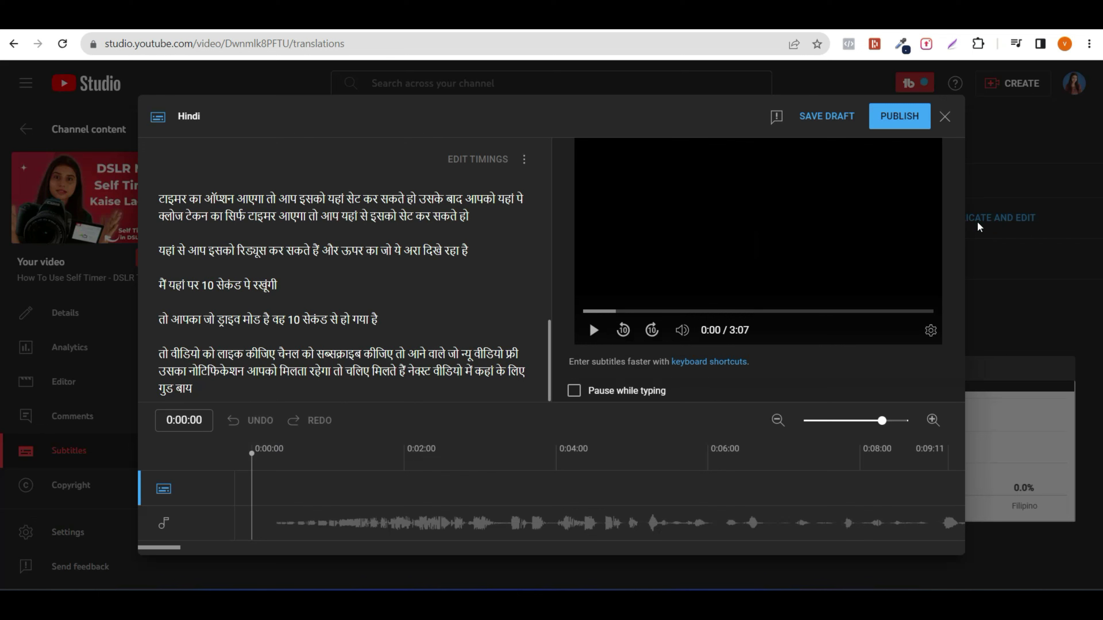
scroll(453, 297, up, 10)
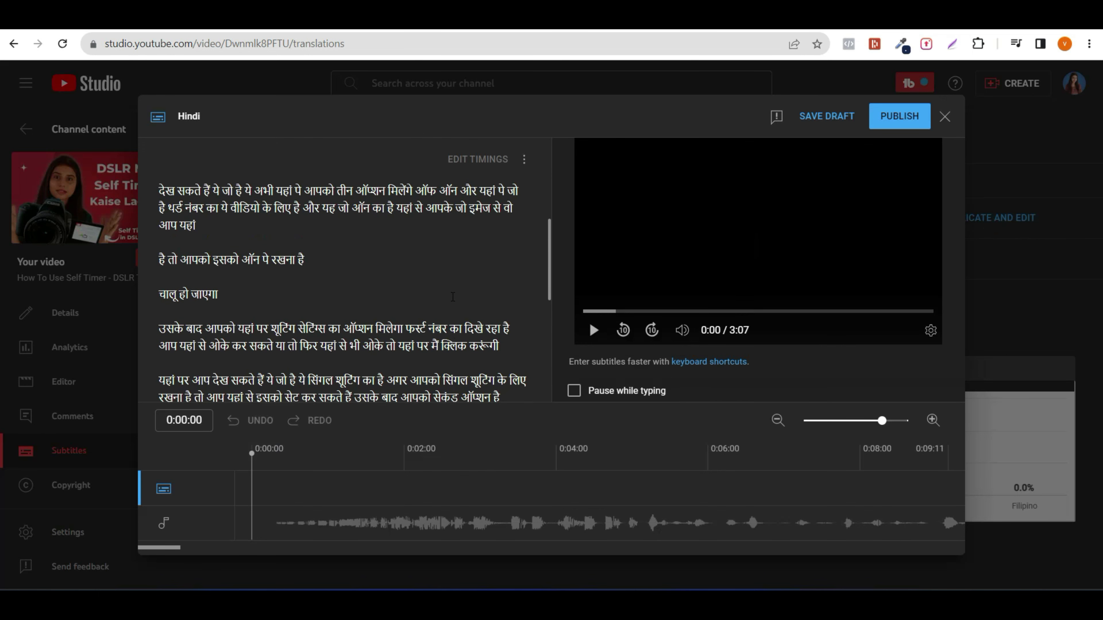
scroll(452, 296, up, 3)
scroll(452, 297, down, 8)
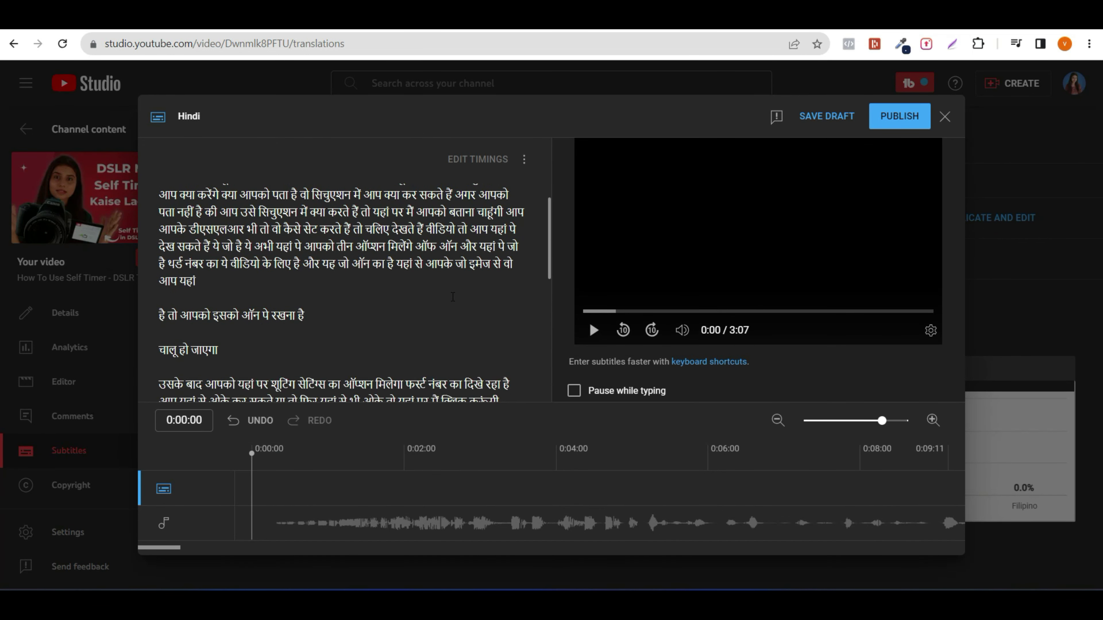
scroll(453, 297, up, 8)
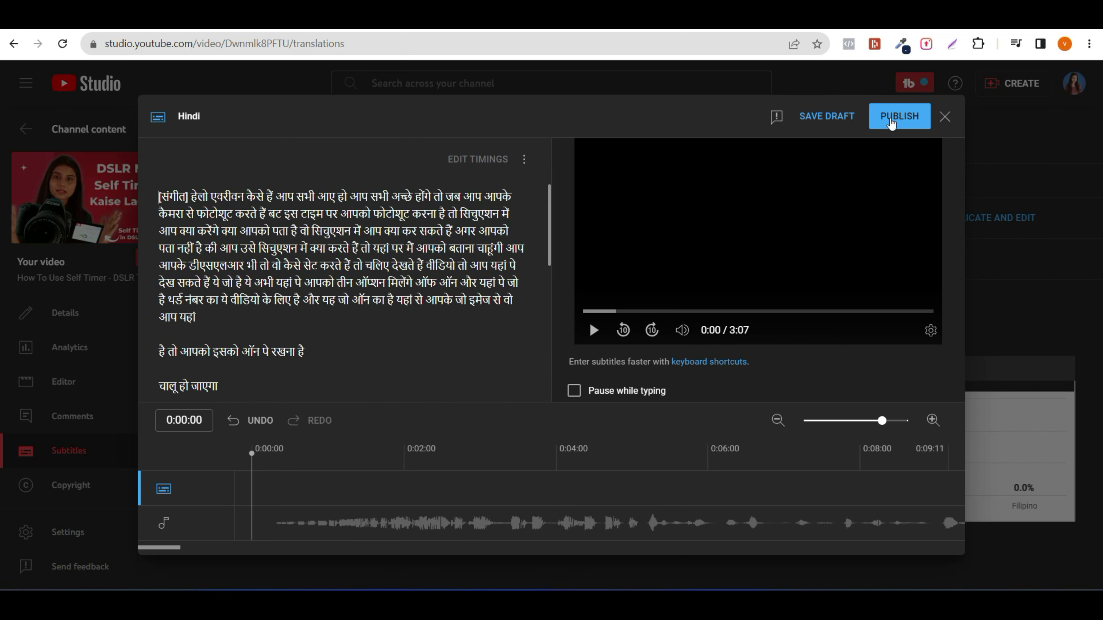
click(891, 124)
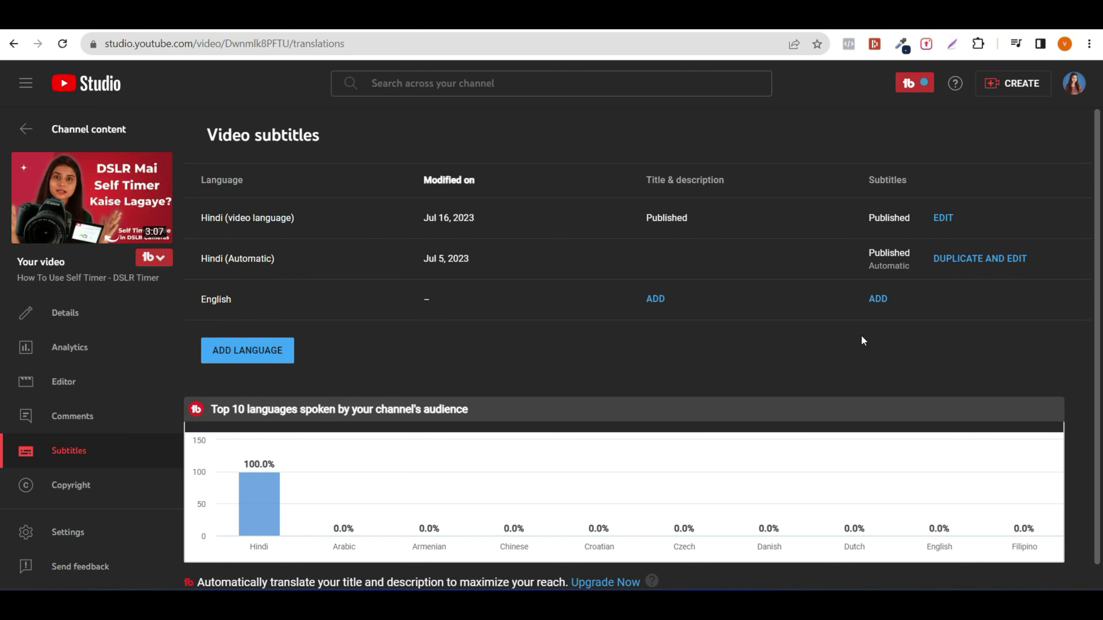
Add English subtitles via Auto-translate from Hindi, review the translation, and publish
click(877, 300)
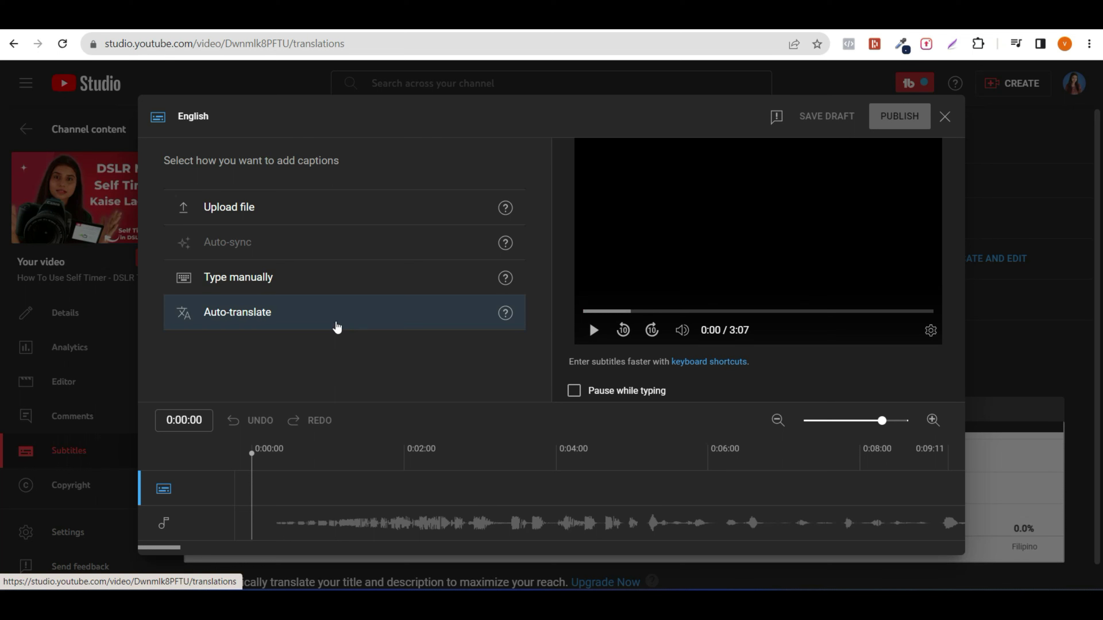
click(336, 327)
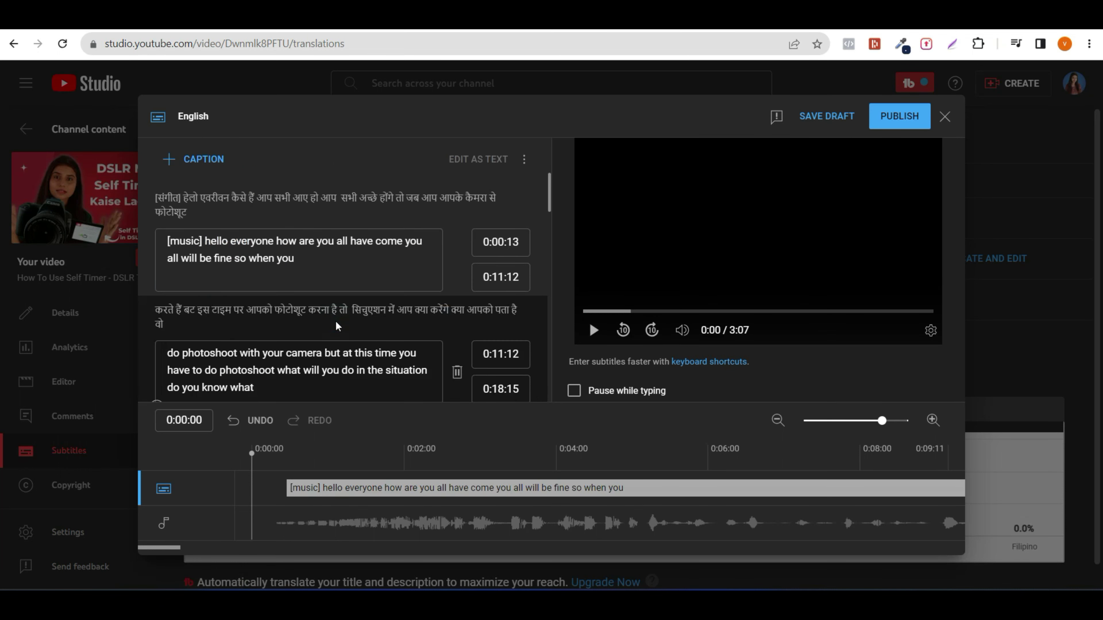
scroll(385, 301, down, 1)
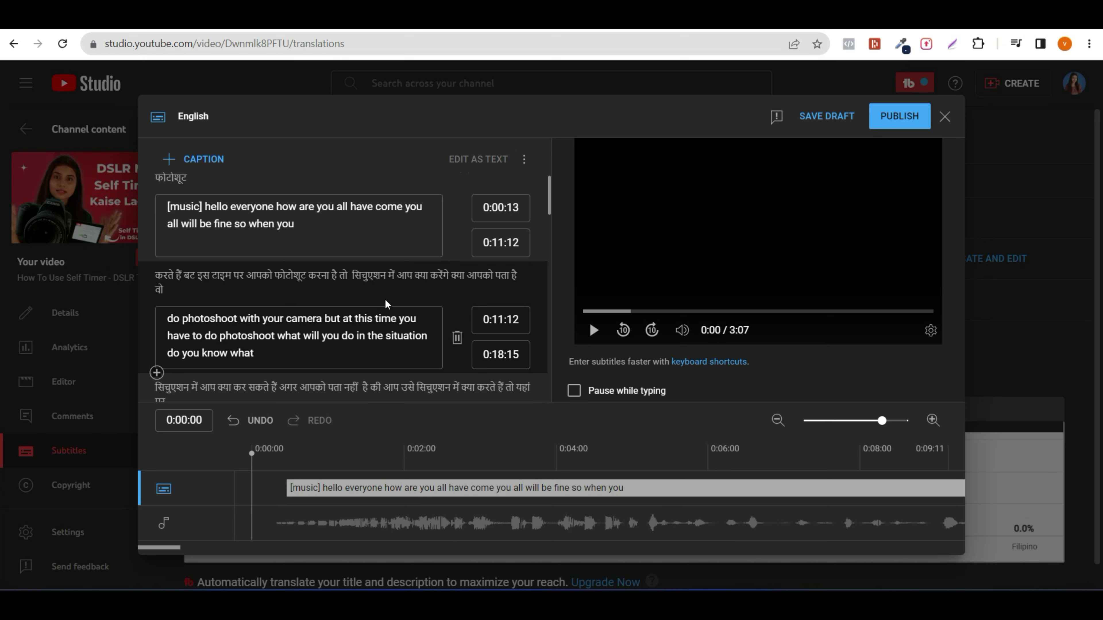
scroll(384, 298, down, 3)
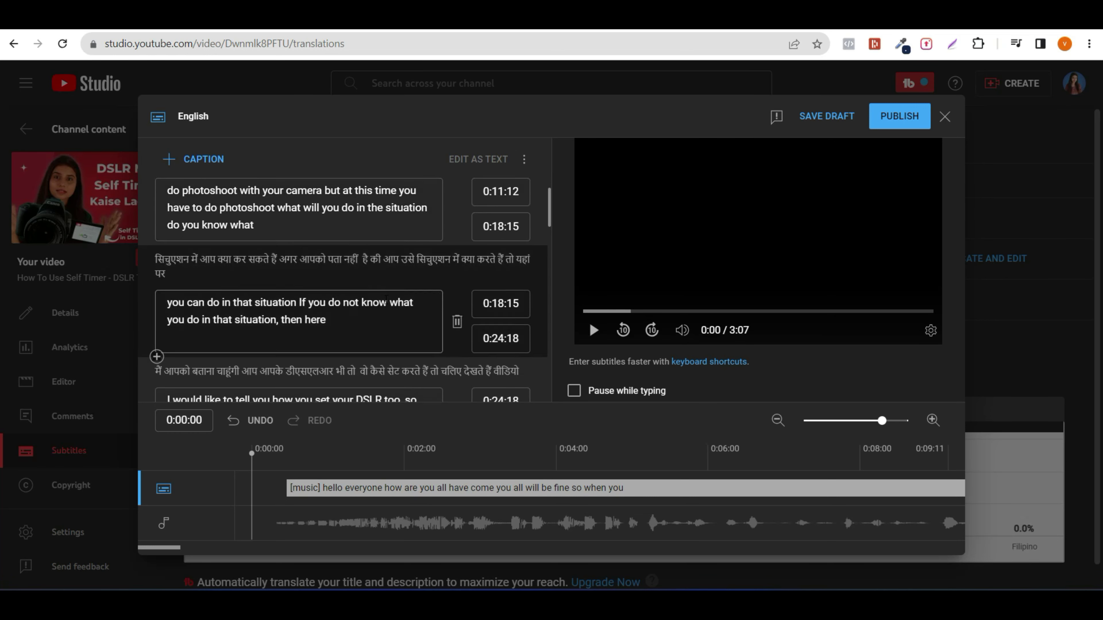
scroll(386, 300, up, 2)
scroll(386, 300, down, 3)
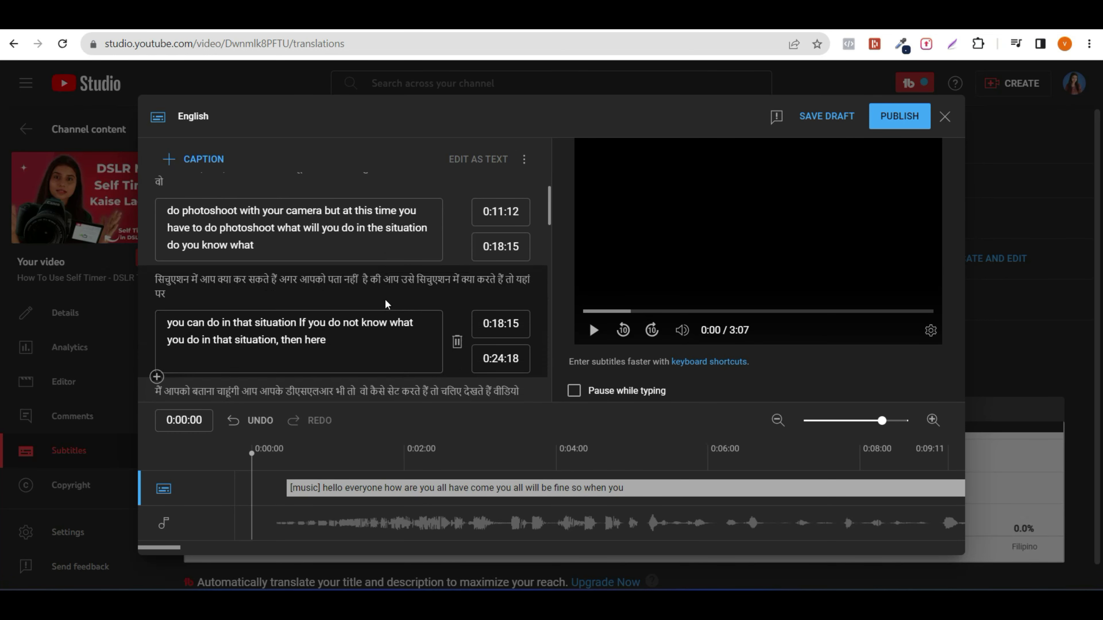
scroll(385, 300, down, 5)
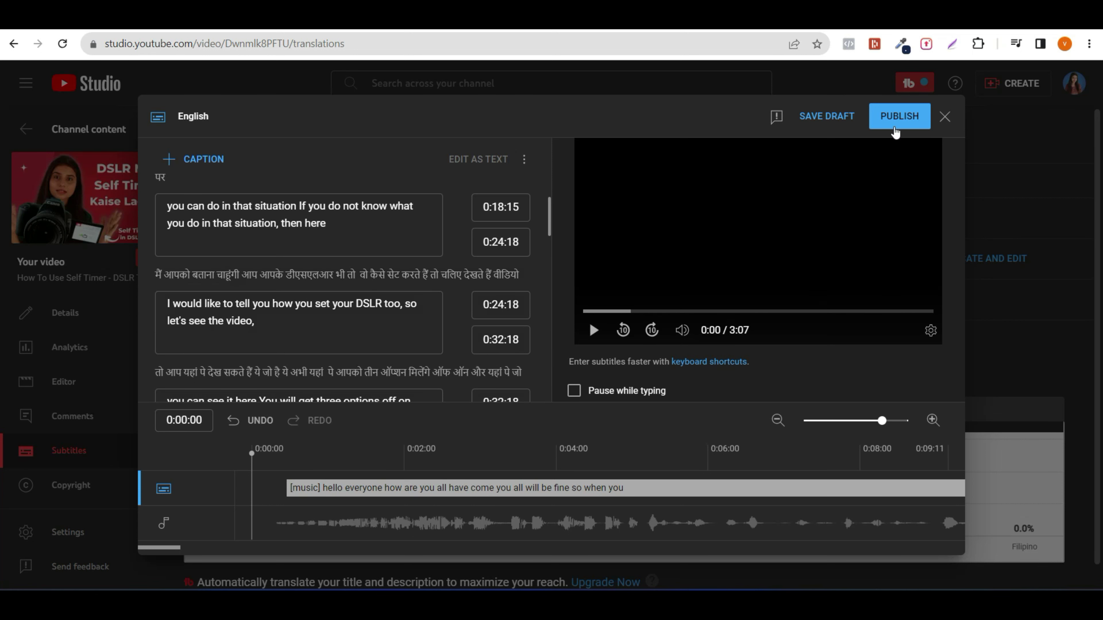
click(895, 125)
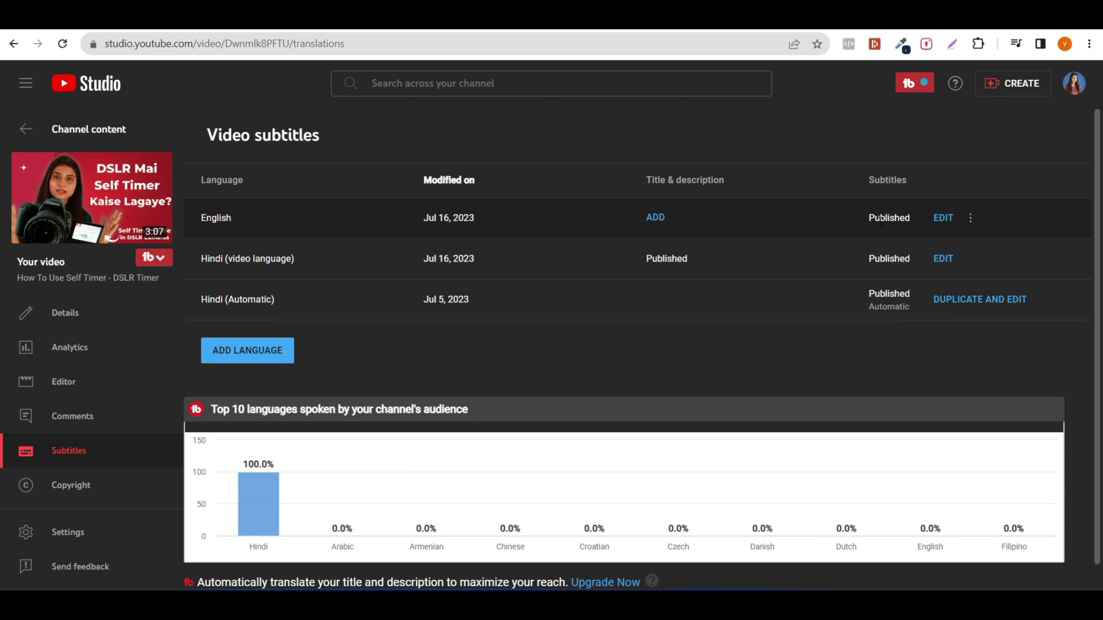
Go to the video's Details page and follow its Video link to the watch page
click(98, 324)
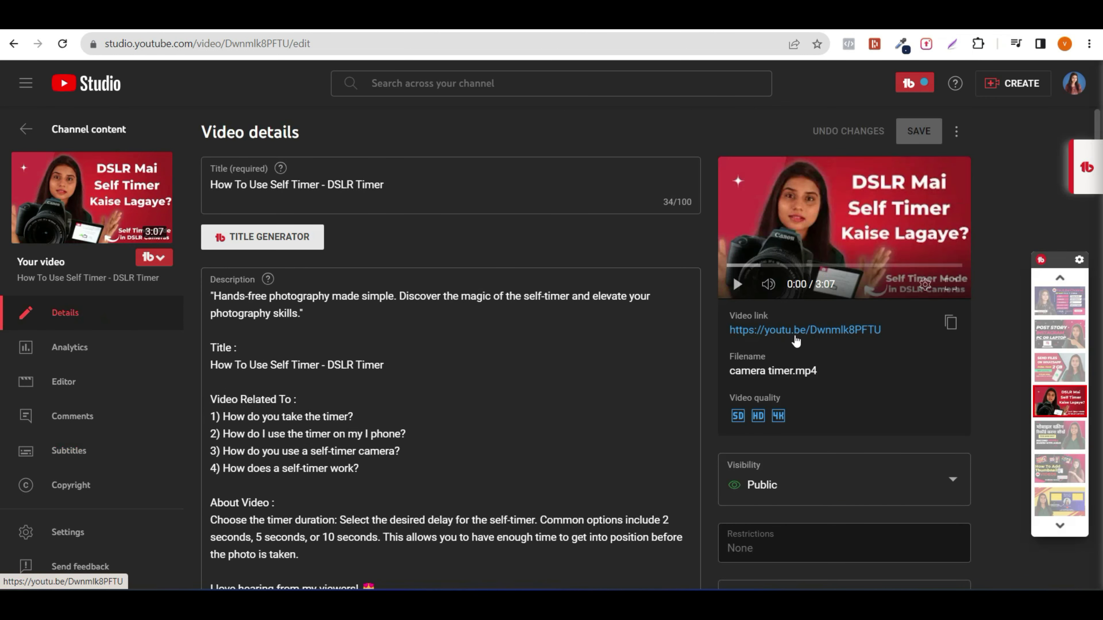
click(795, 333)
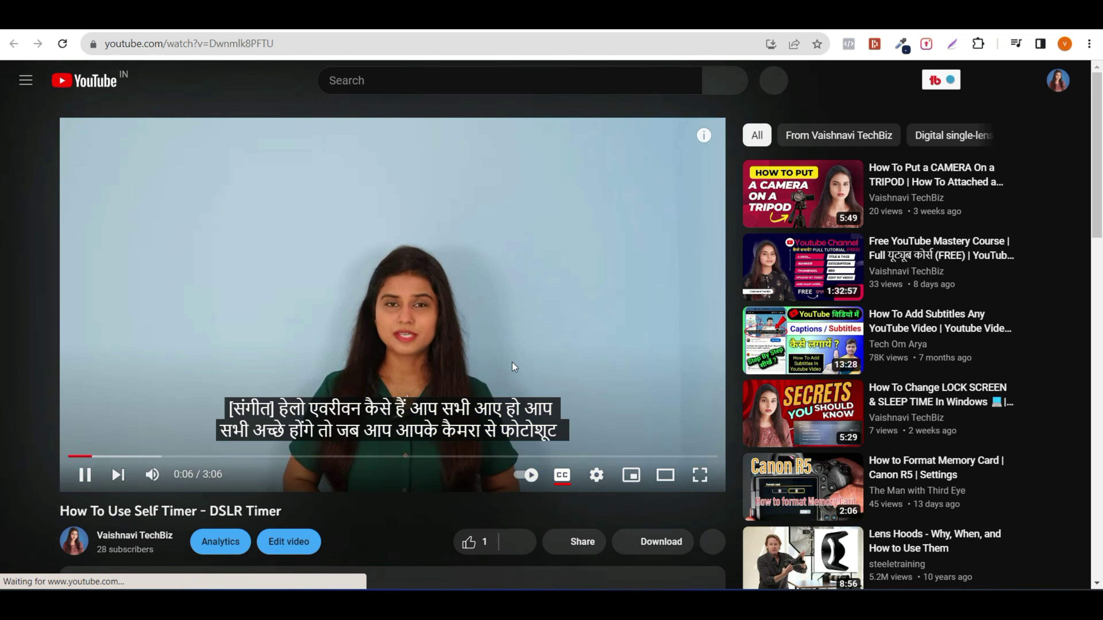
Switch the player's Subtitles/CC to English and play briefly to check the translated captions
click(512, 364)
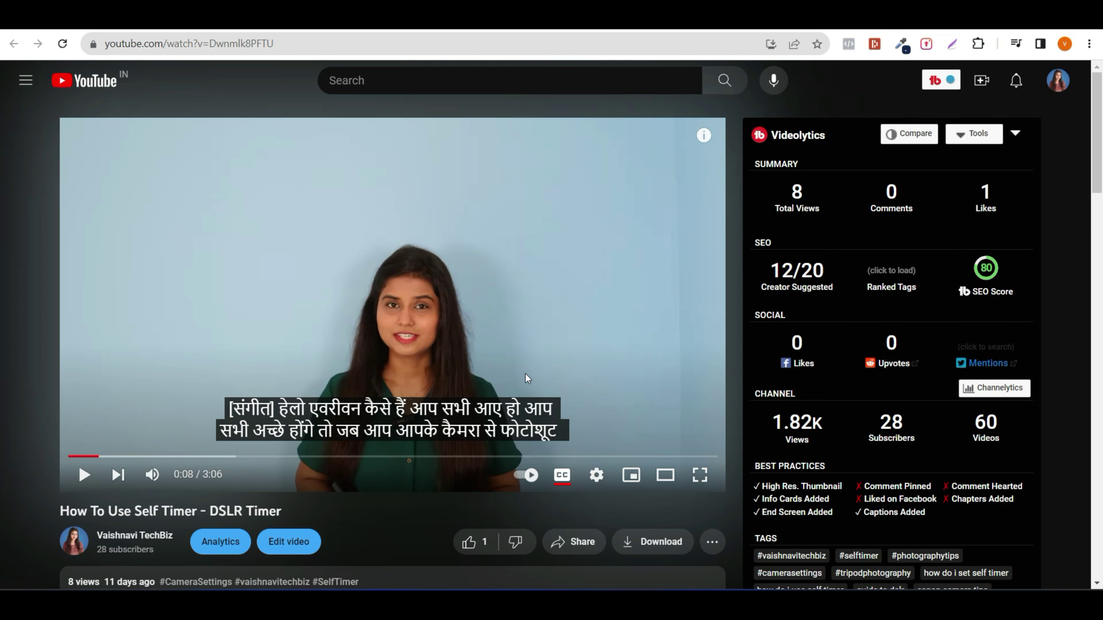
click(596, 476)
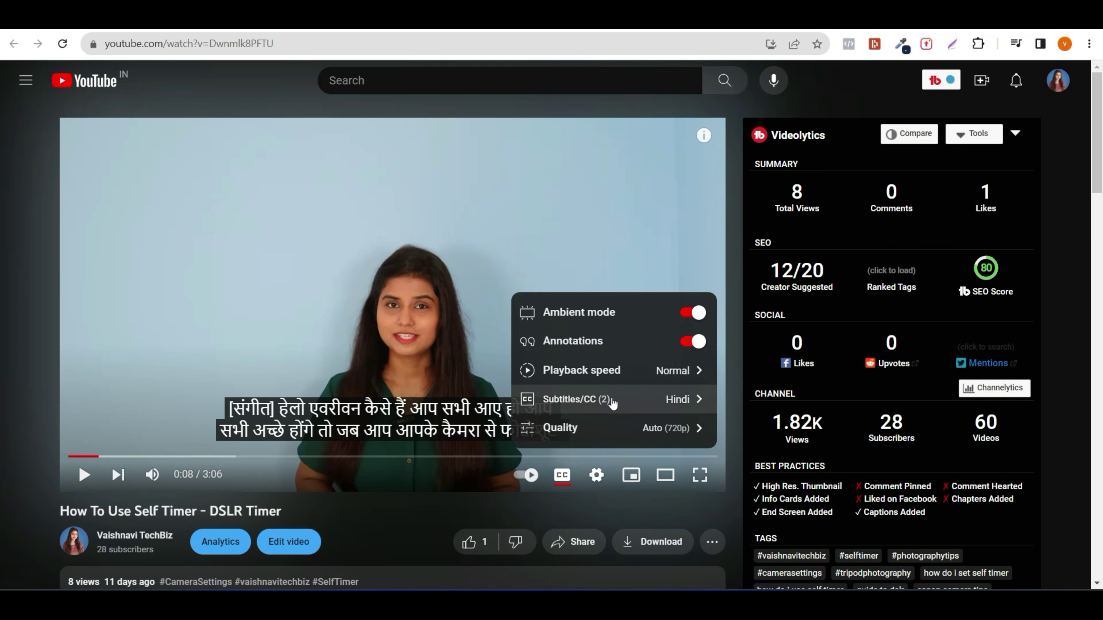
click(660, 399)
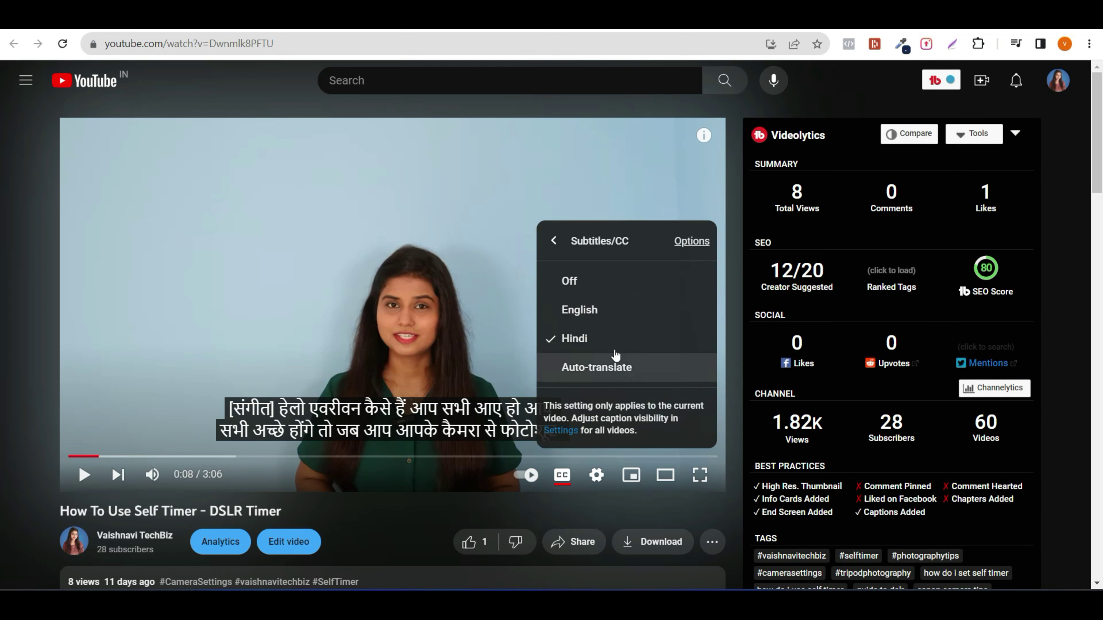
click(595, 318)
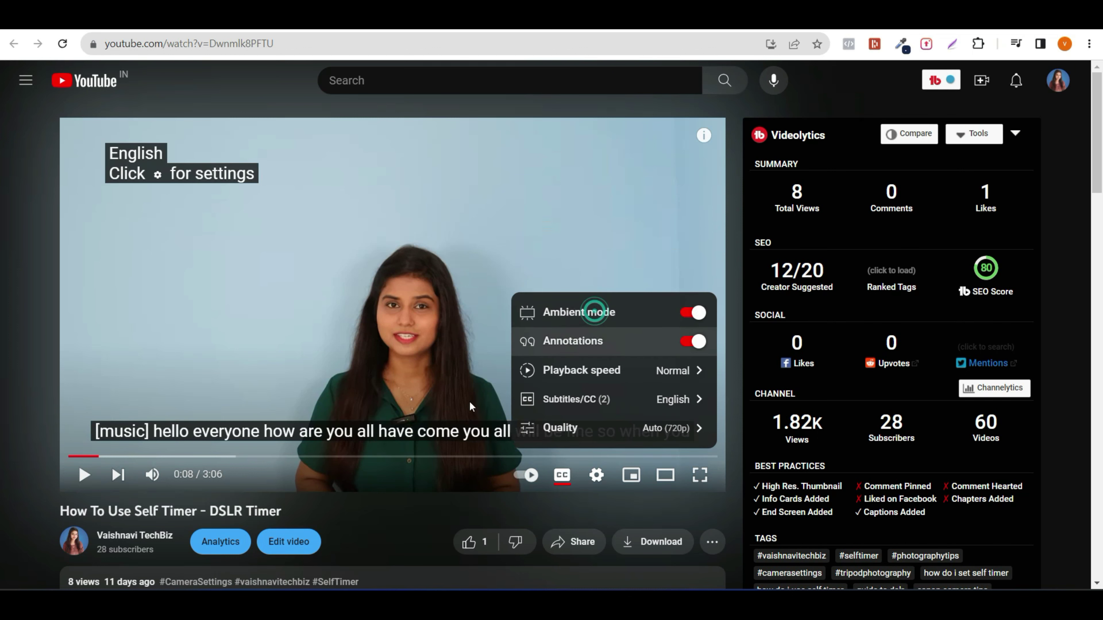
click(402, 522)
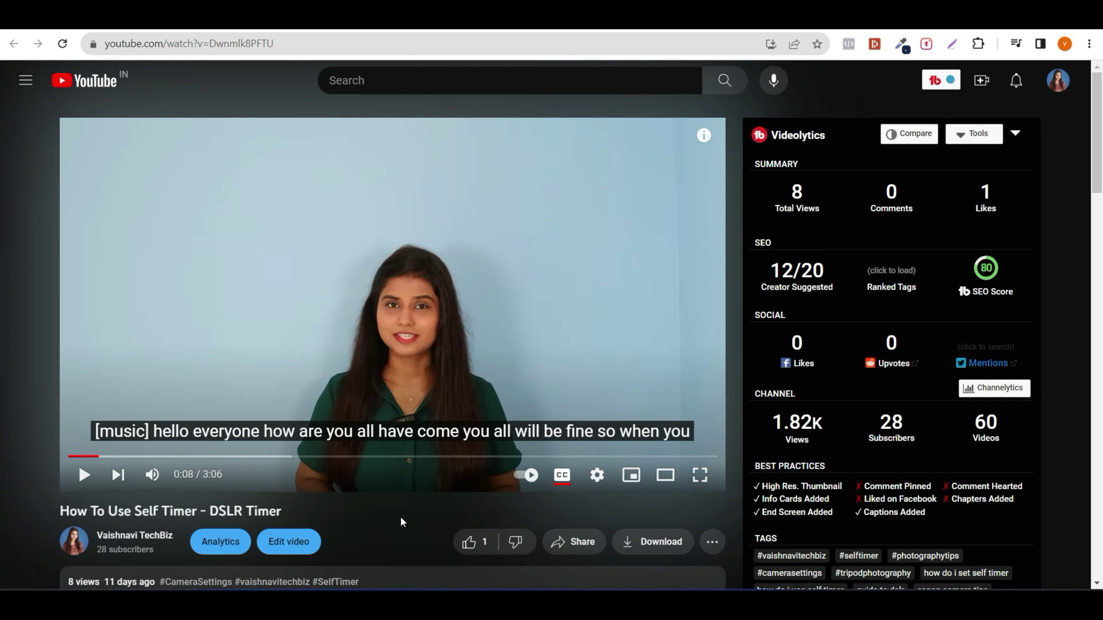
key(space)
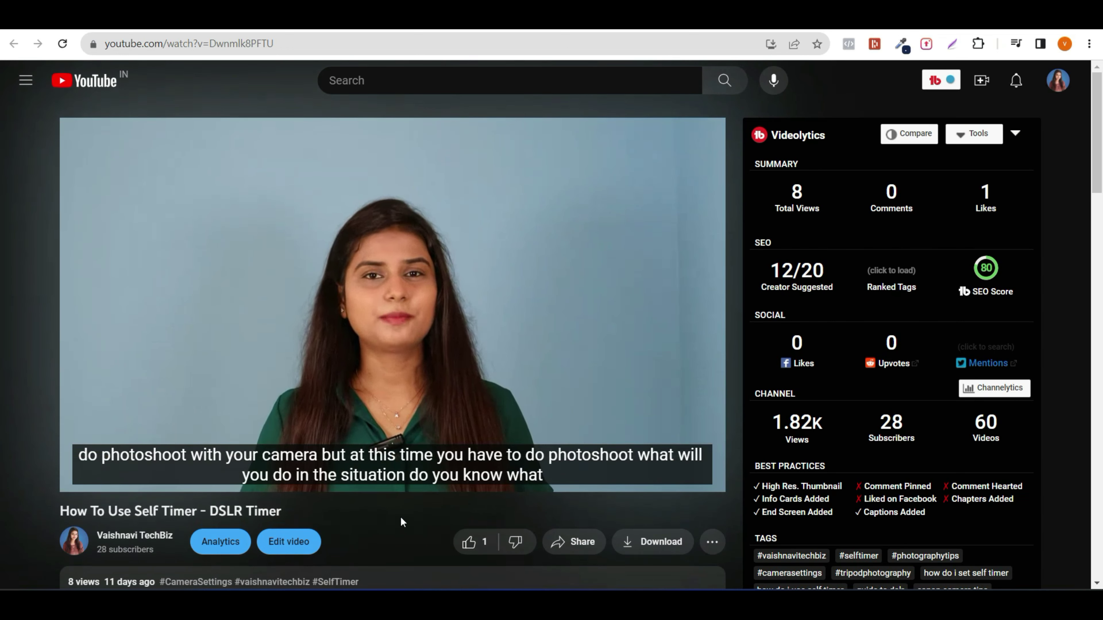
key(space)
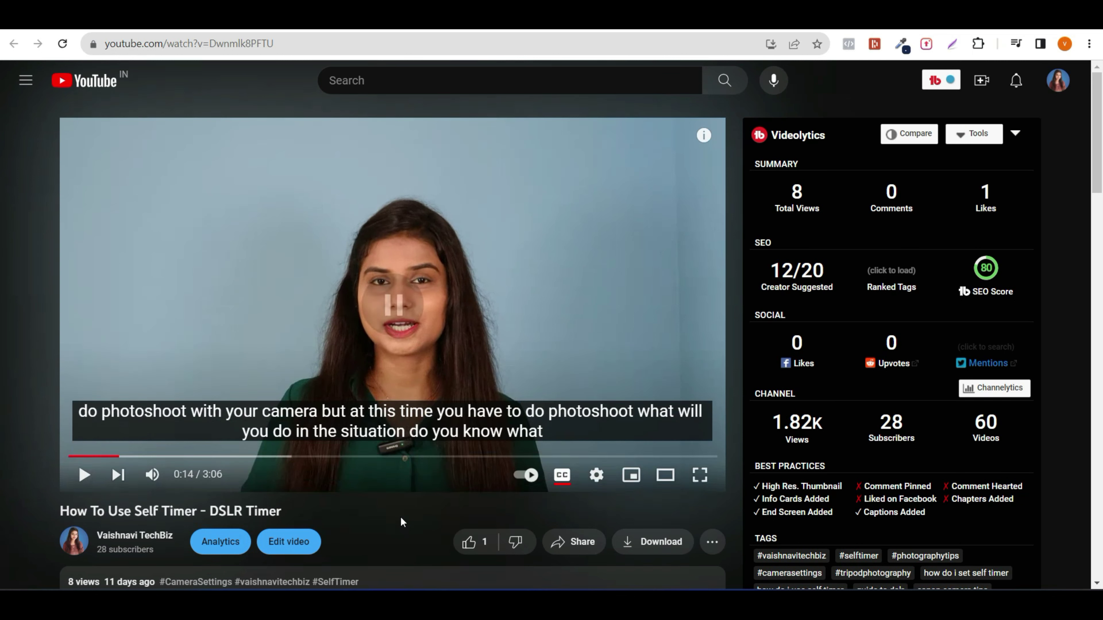